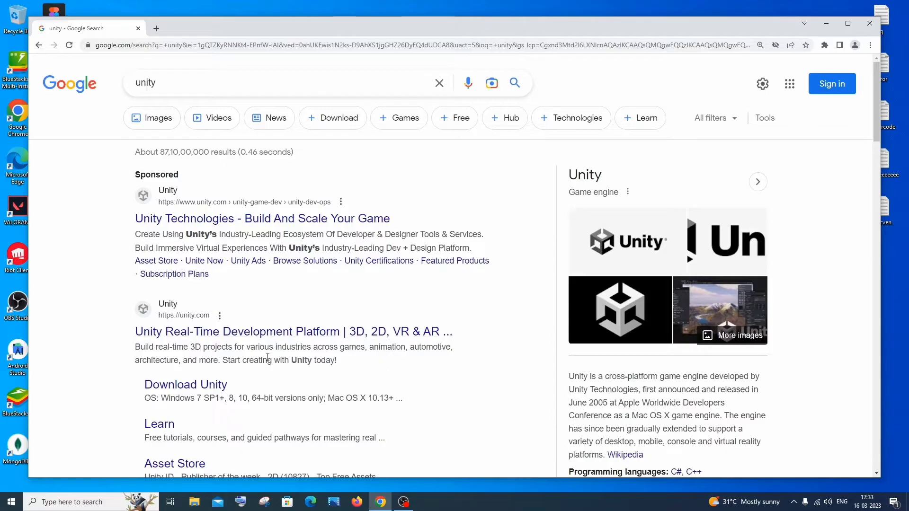
Open the 'Unity Real-Time Development Platform' result from the Google search for unity
left_click(282, 335)
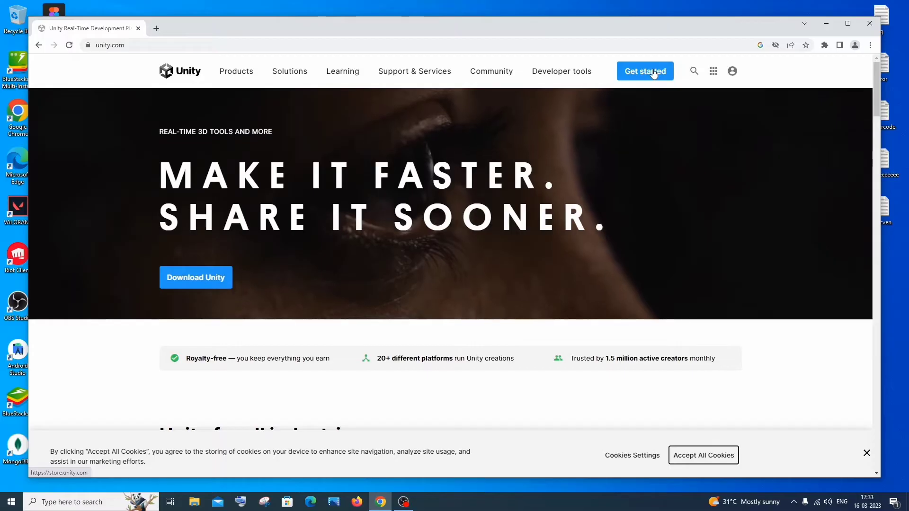
Open the Get started plans page and look over the Pro, Enterprise, Plus, Personal and Student plans
left_click(654, 72)
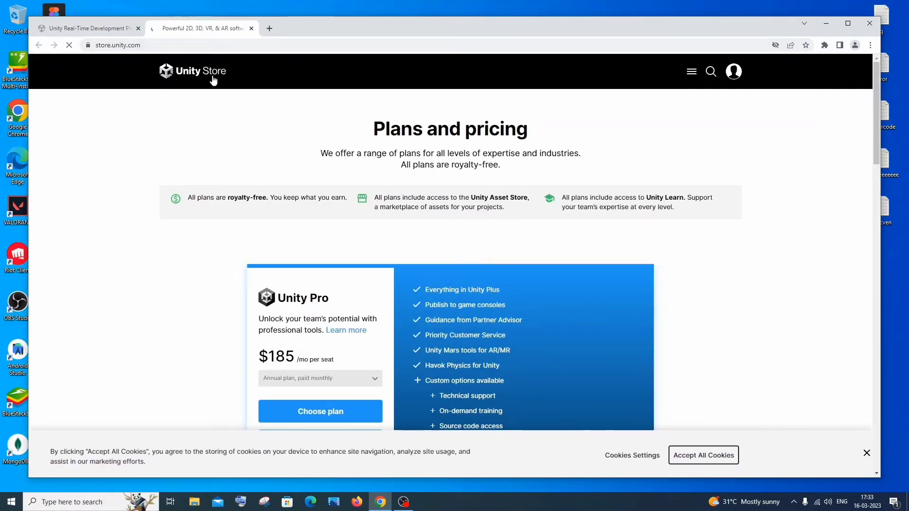
scroll(405, 242, "down", 3)
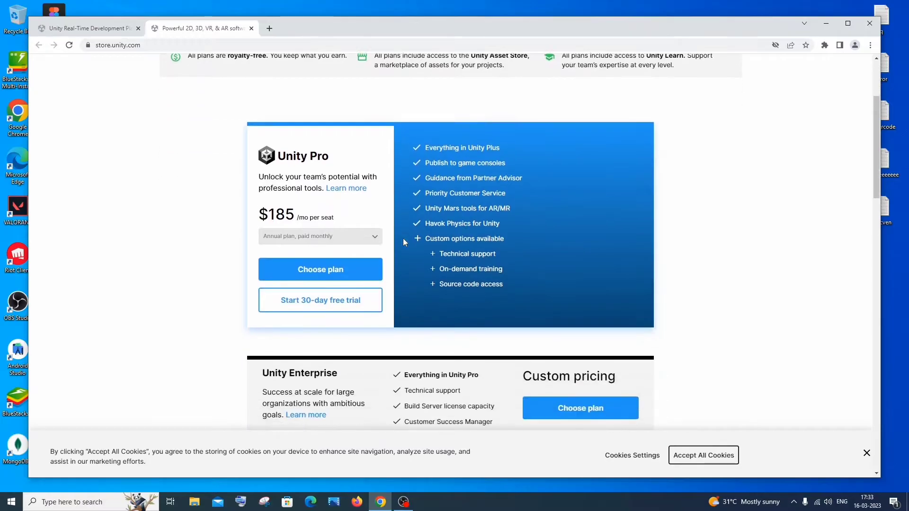
scroll(403, 240, "up", 1)
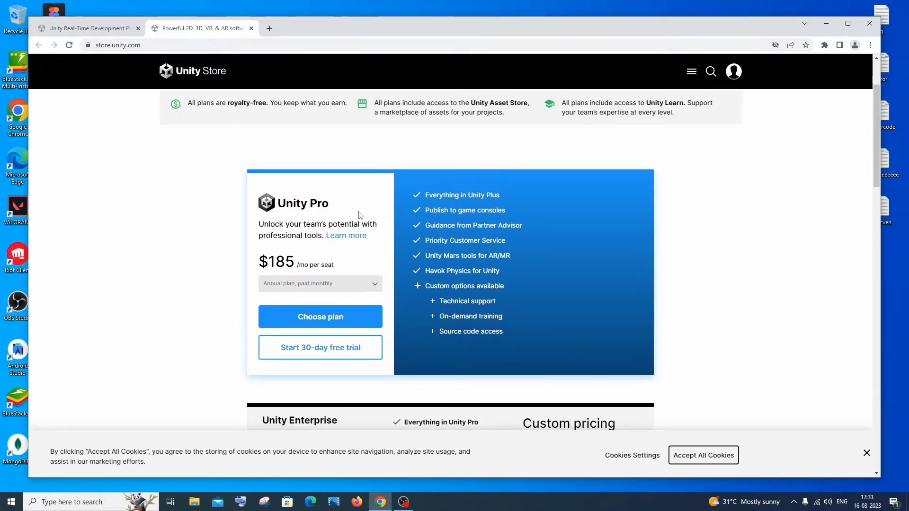
scroll(360, 214, "down", 5)
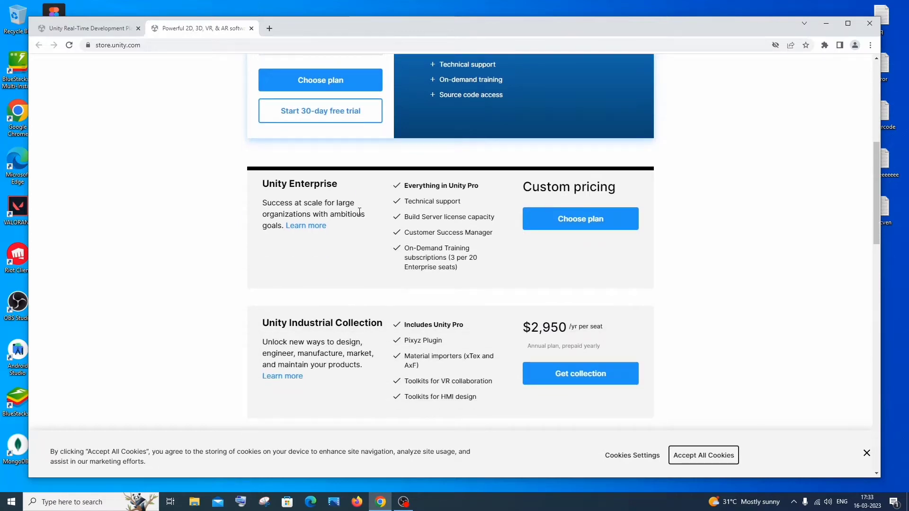
scroll(359, 212, "down", 7)
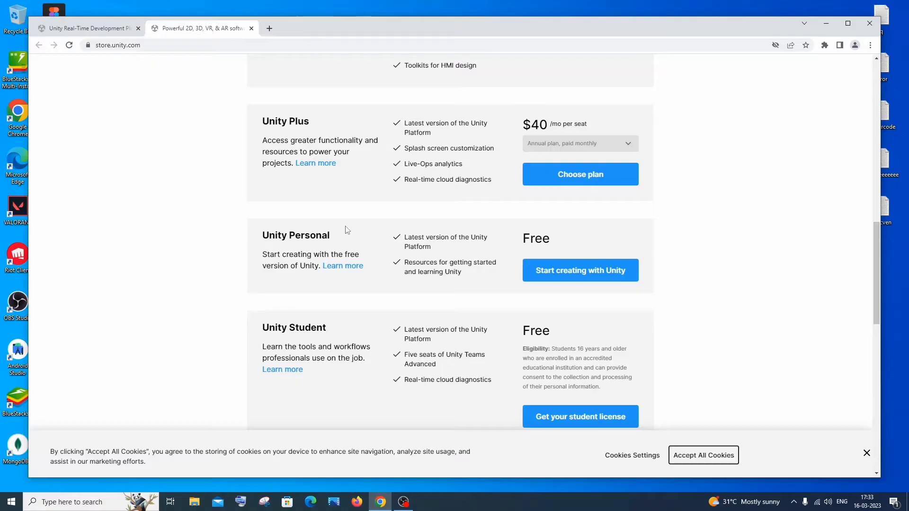
scroll(353, 322, "down", 2)
scroll(355, 326, "up", 8)
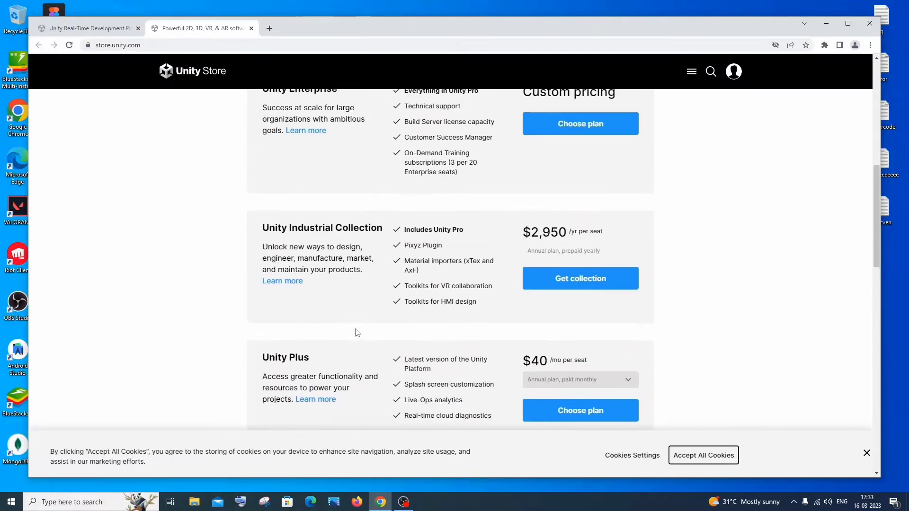
scroll(356, 332, "up", 3)
scroll(356, 333, "up", 2)
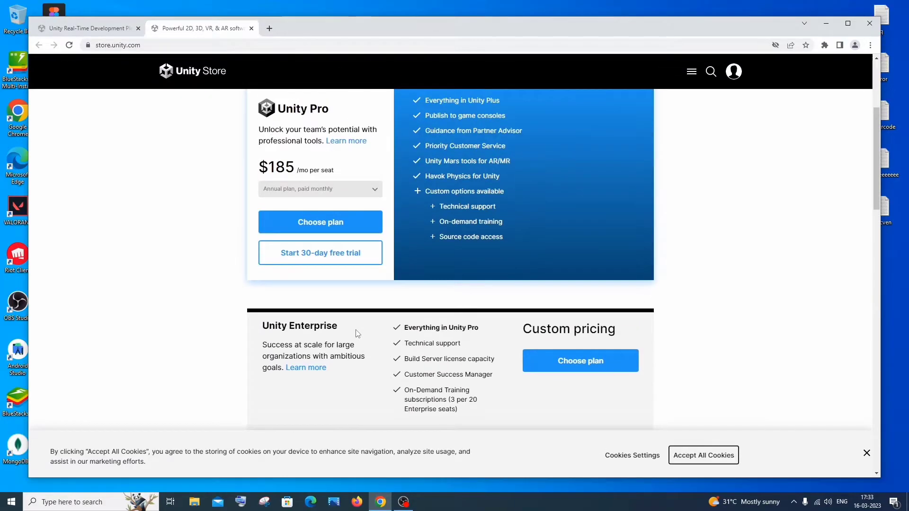
scroll(358, 334, "down", 5)
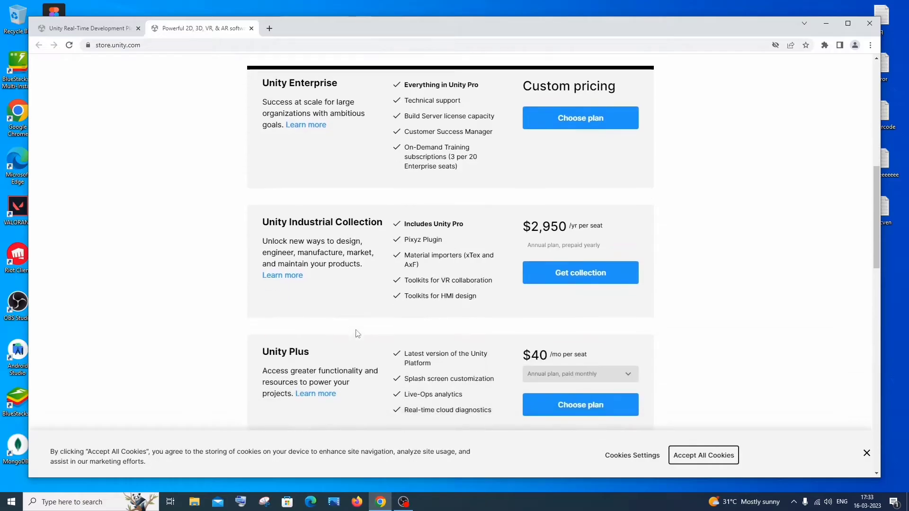
scroll(357, 334, "down", 6)
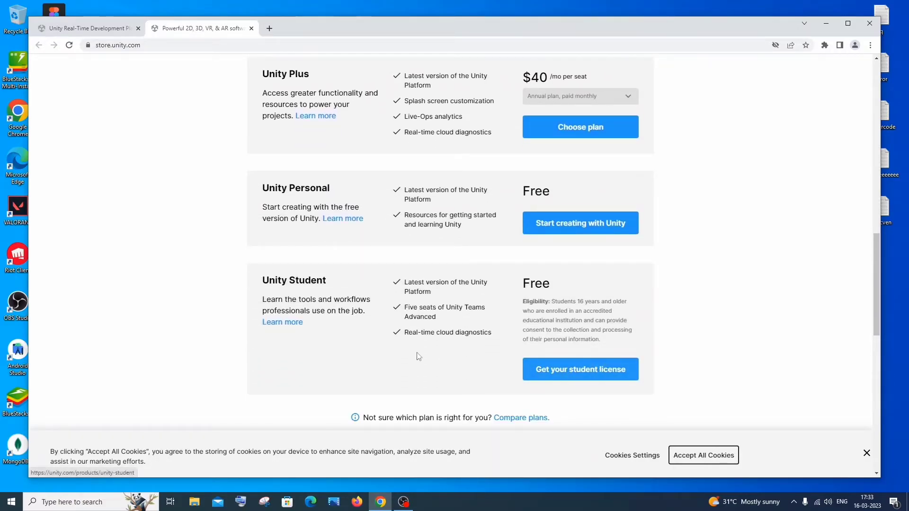
scroll(419, 356, "up", 1)
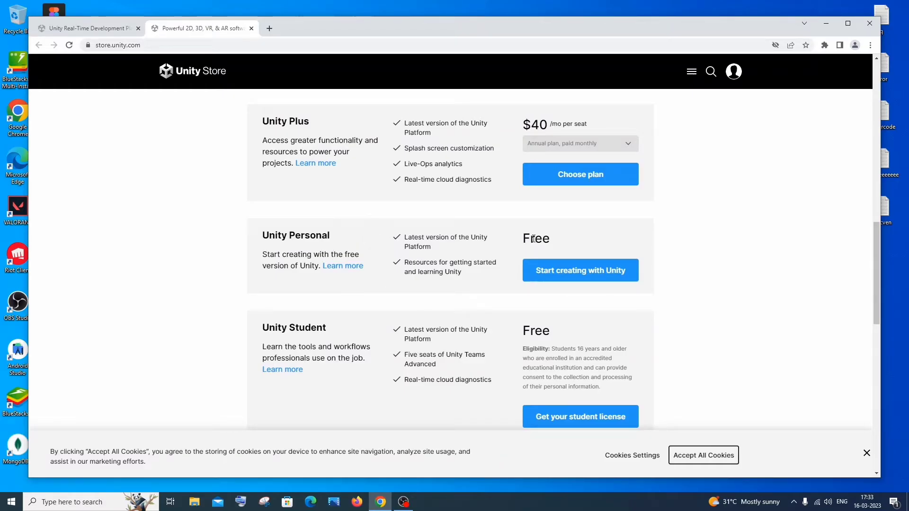
Choose the Personal plan to reach unity.com/download and save the Windows UnityHubSetup.exe installer
left_click(572, 275)
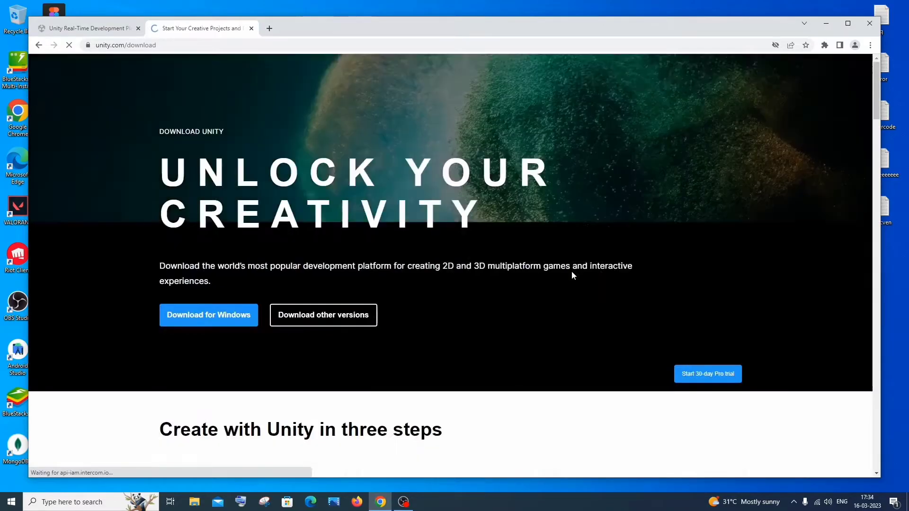
scroll(244, 345, "down", 3)
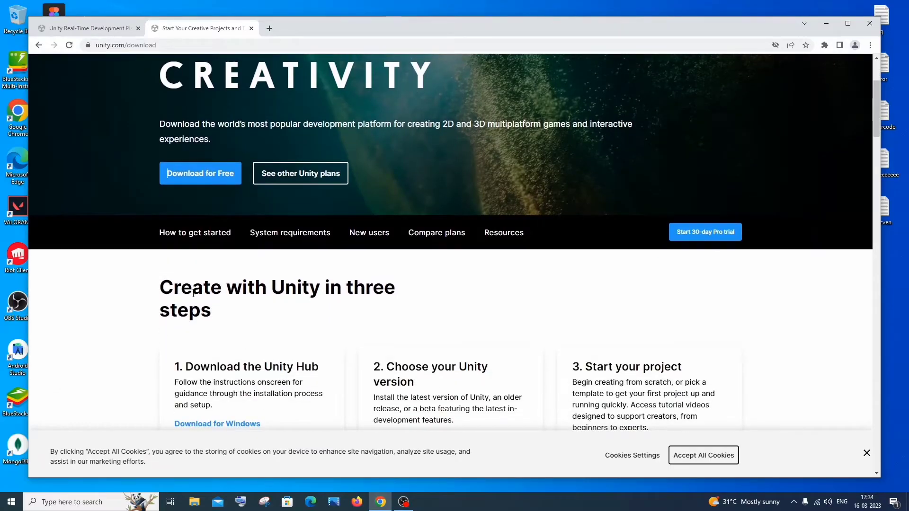
scroll(264, 312, "up", 3)
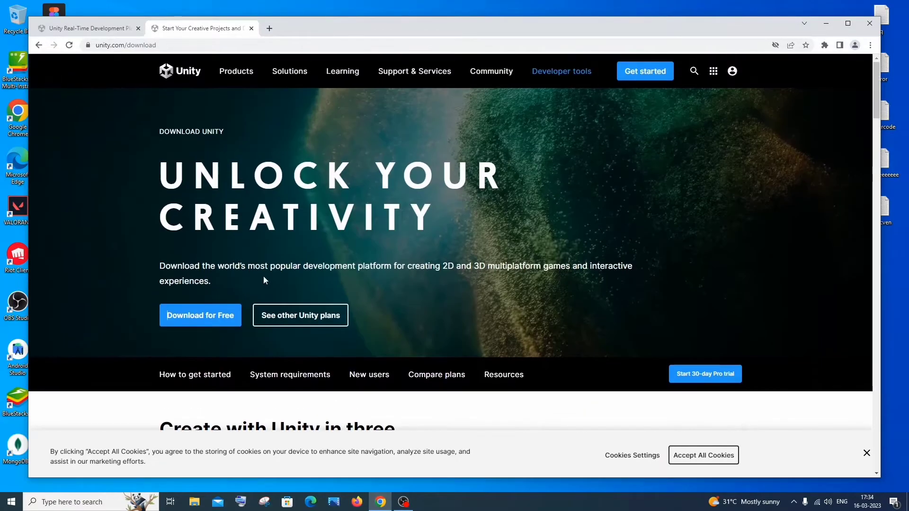
scroll(210, 317, "down", 5)
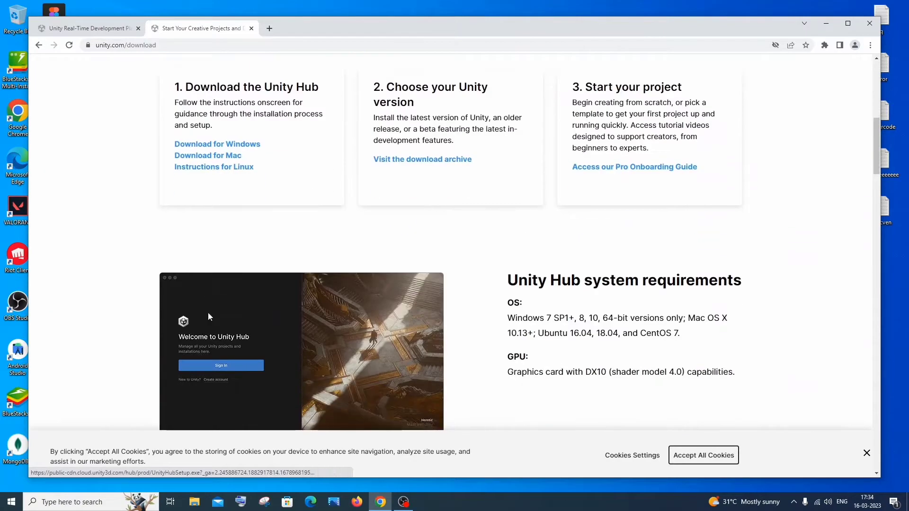
scroll(280, 263, "down", 2)
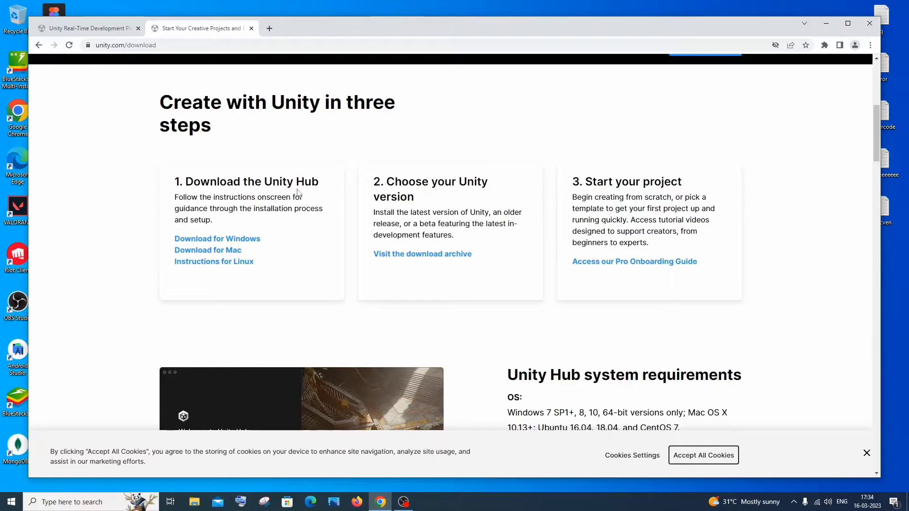
right_click(243, 239)
left_click(264, 245)
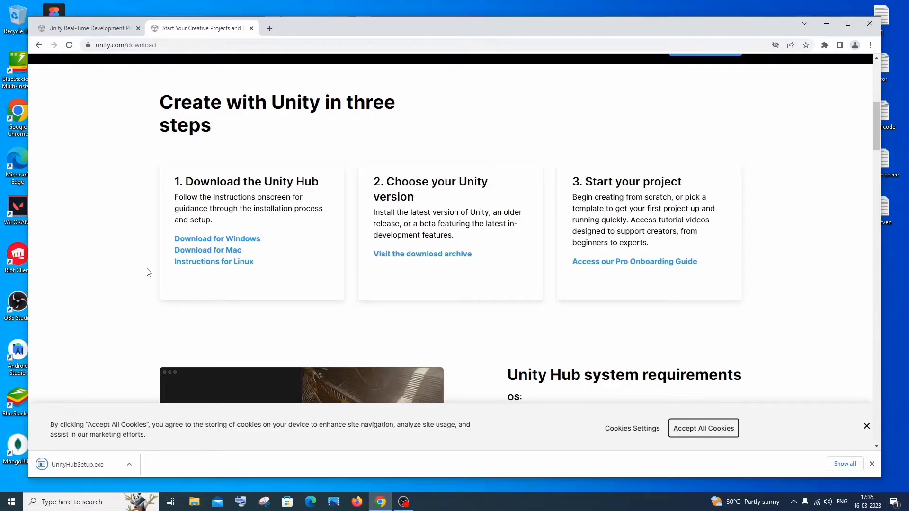
Run UnityHubSetup.exe, accept the licence, install into D:\unity\ and launch Unity Hub 3.4.1
left_click(128, 464)
left_click(171, 406)
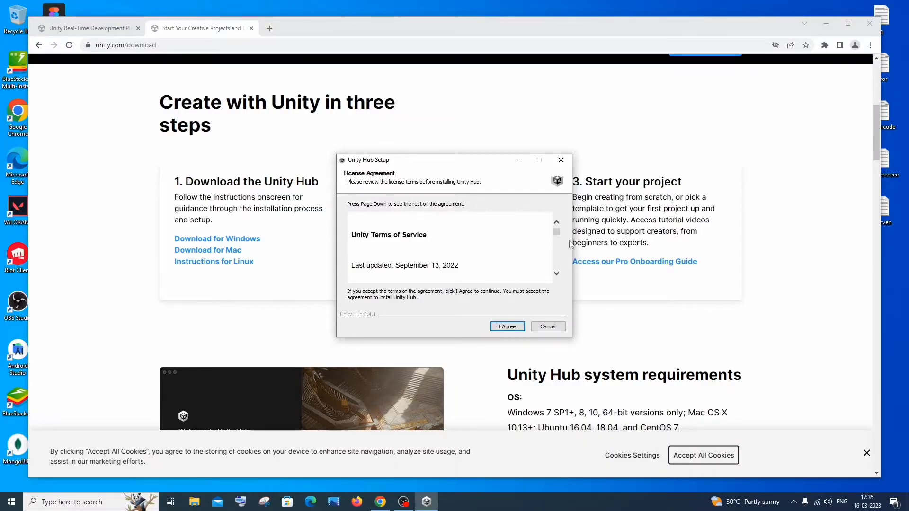
left_click_drag(556, 232, 557, 260)
left_click(519, 330)
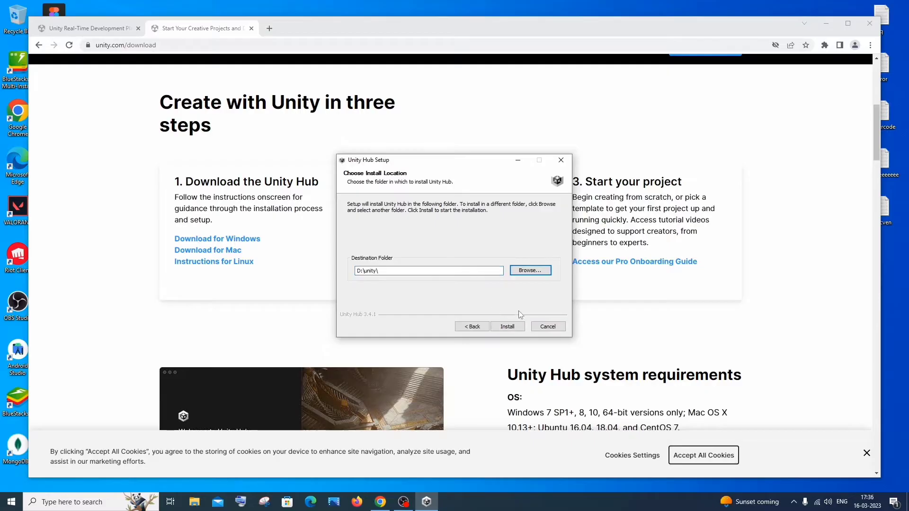
left_click(508, 326)
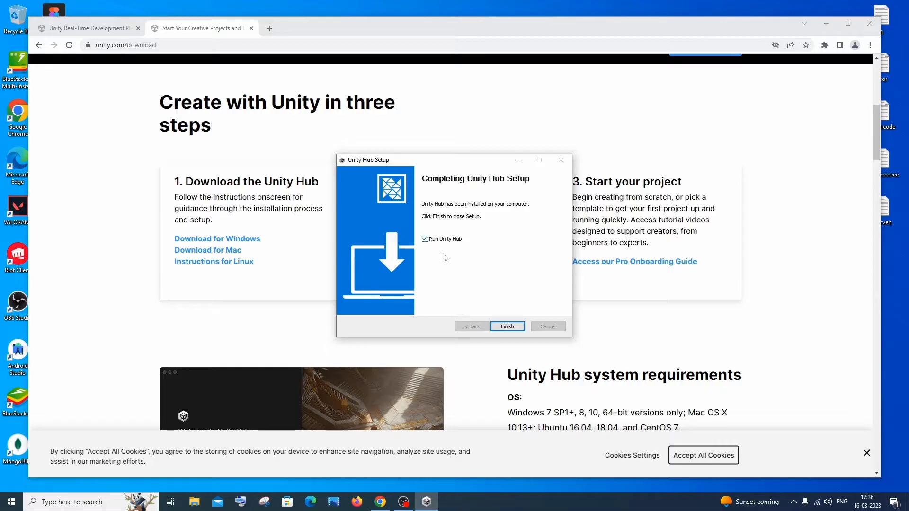
left_click(508, 326)
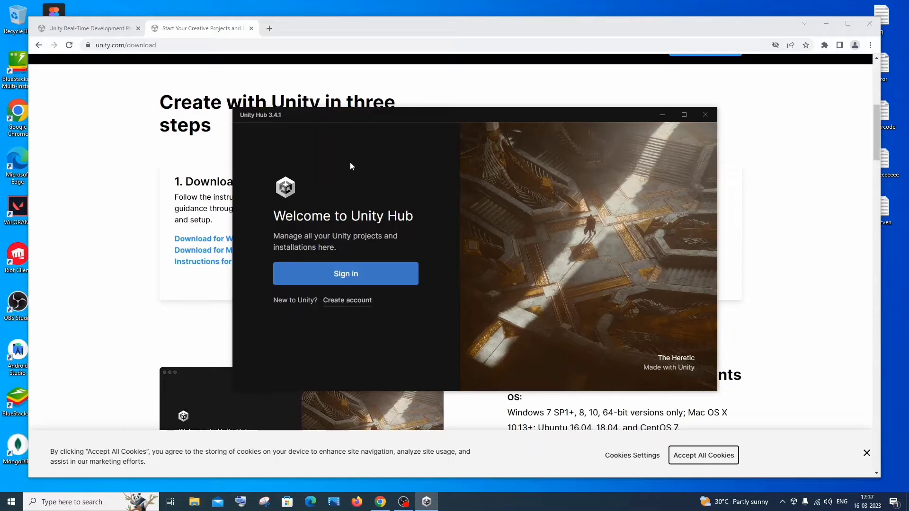
Fill in the Create a Unity ID form with the account e-mail, tick Terms, Privacy and marketing boxes, and submit
left_click(354, 301)
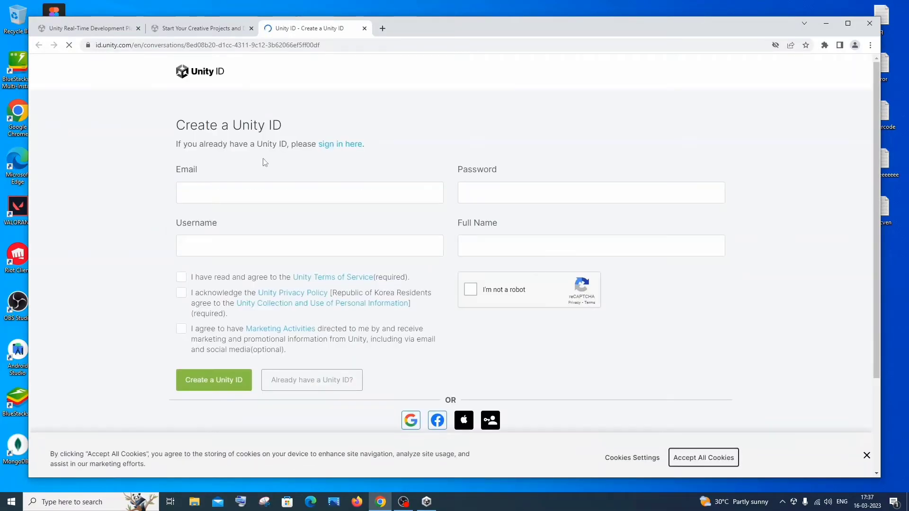
left_click(241, 193)
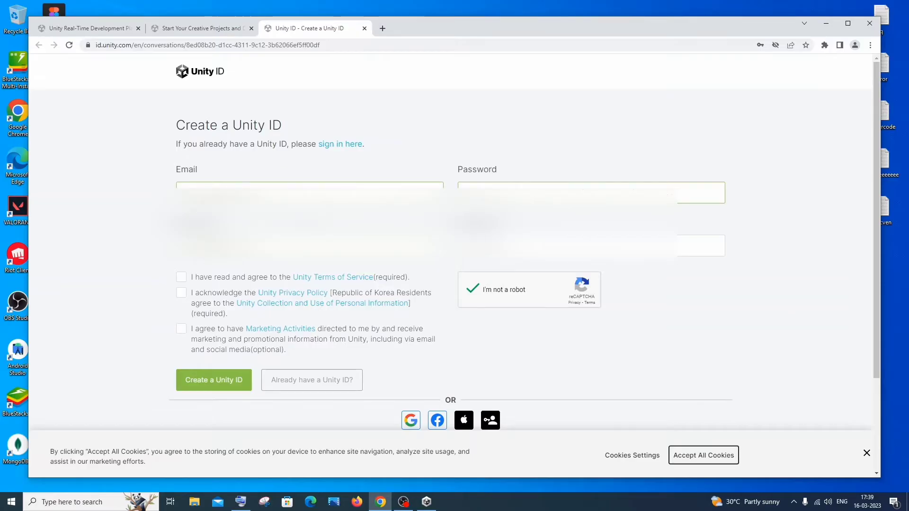
left_click(182, 277)
left_click(182, 293)
left_click(182, 328)
left_click(213, 382)
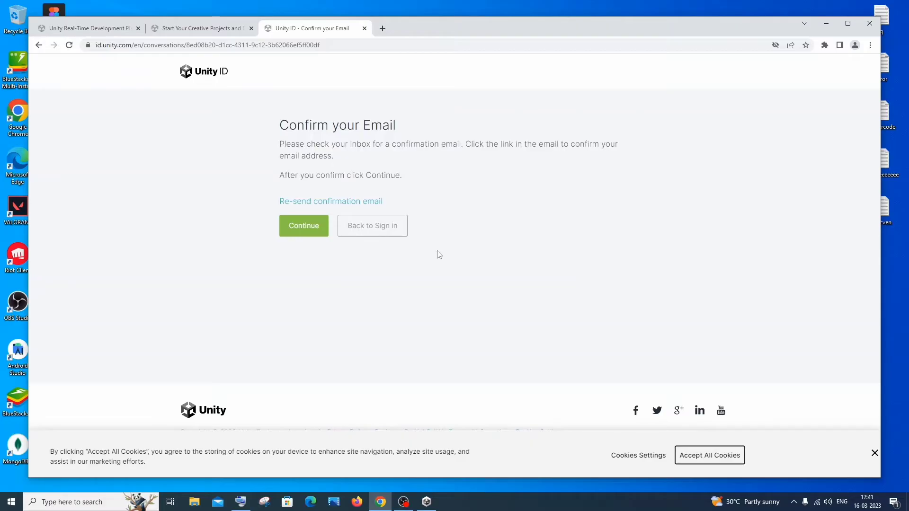
Continue past e-mail confirmation to My Account Settings, then return to Unity Hub
left_click(306, 229)
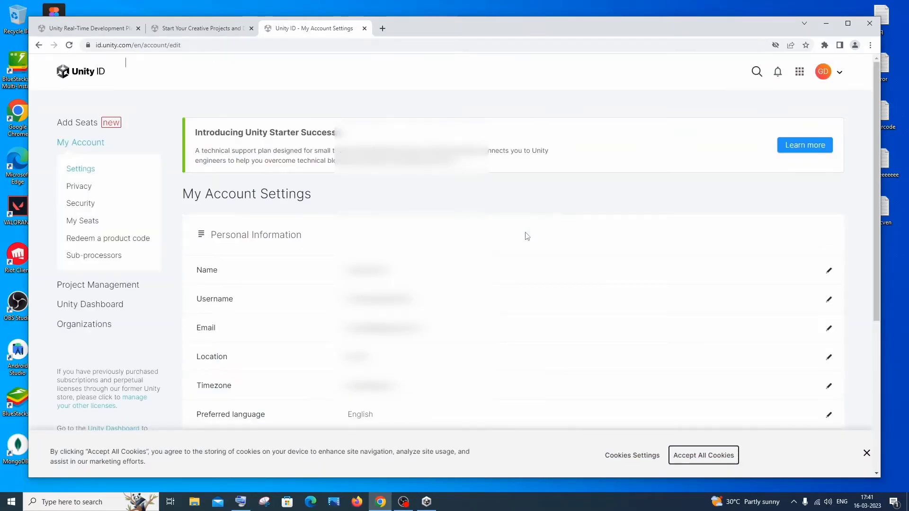
scroll(520, 246, "down", 4)
scroll(501, 264, "up", 2)
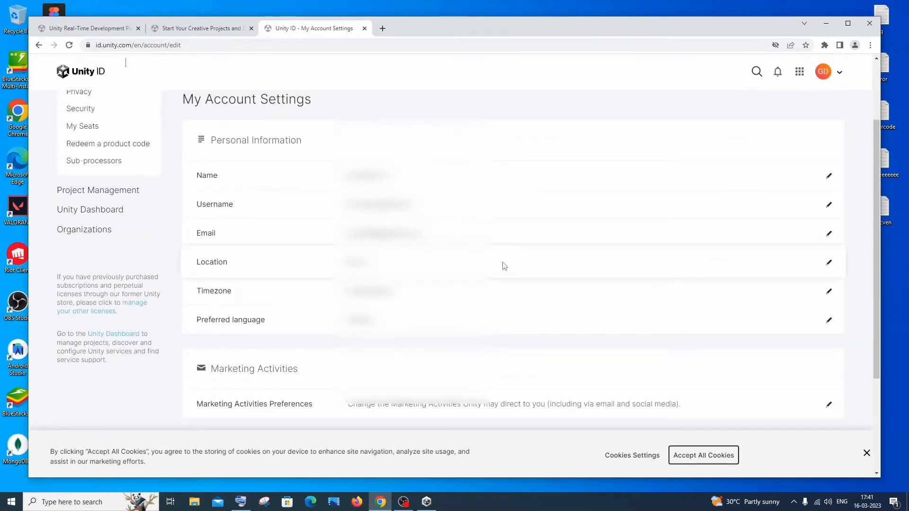
scroll(504, 265, "up", 2)
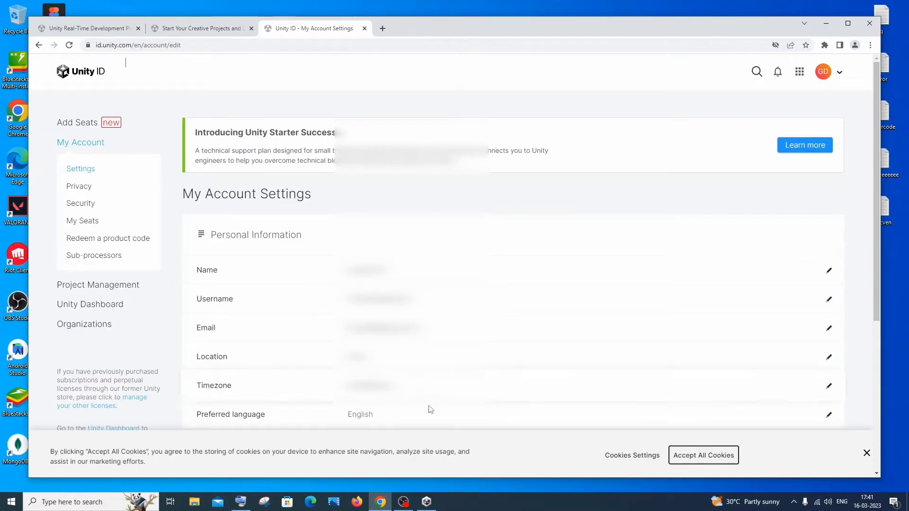
left_click(426, 501)
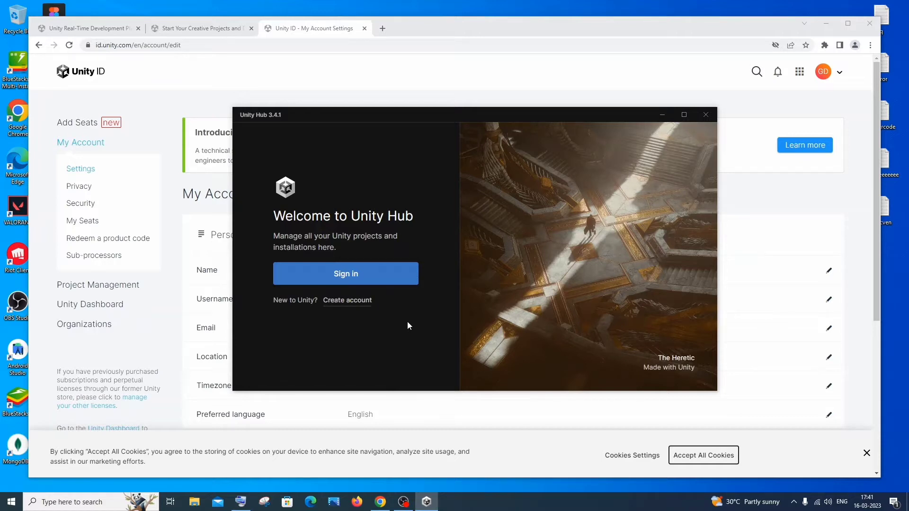
Sign in to Unity Hub through the browser hand-off and dismiss the welcome message
left_click(383, 274)
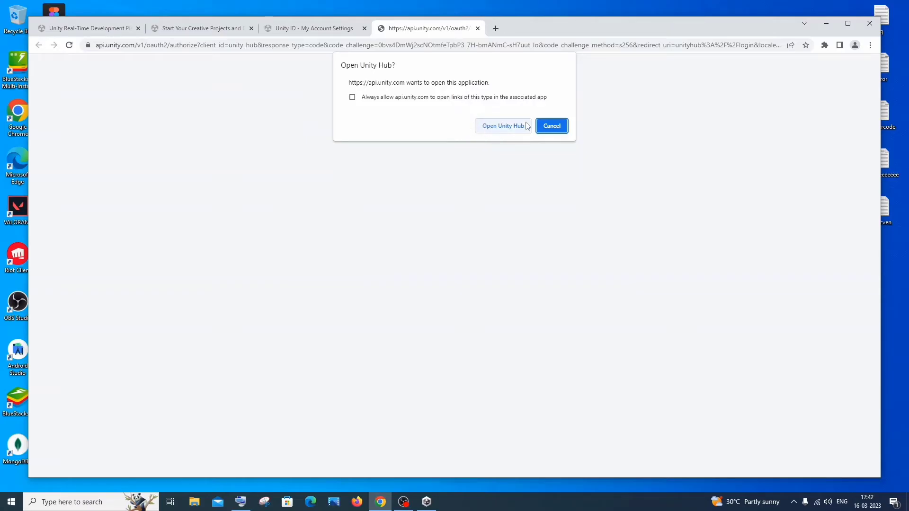
left_click(499, 128)
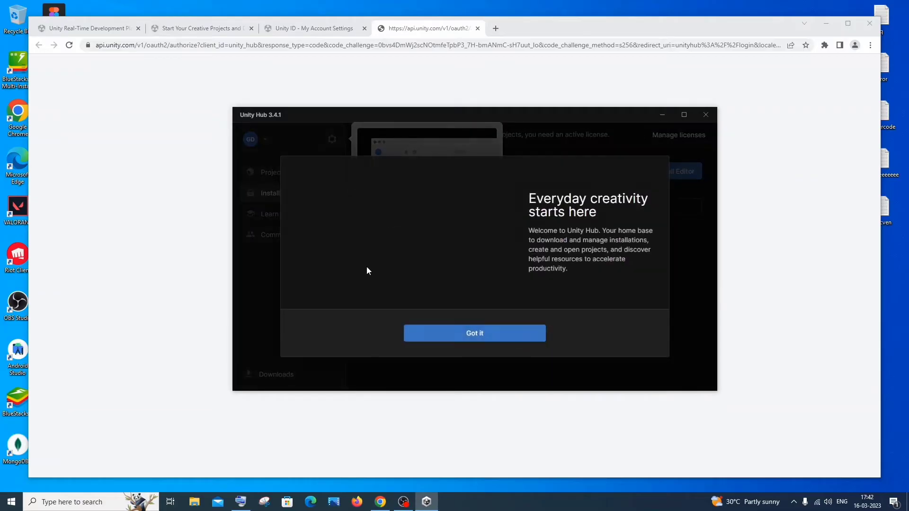
left_click(446, 340)
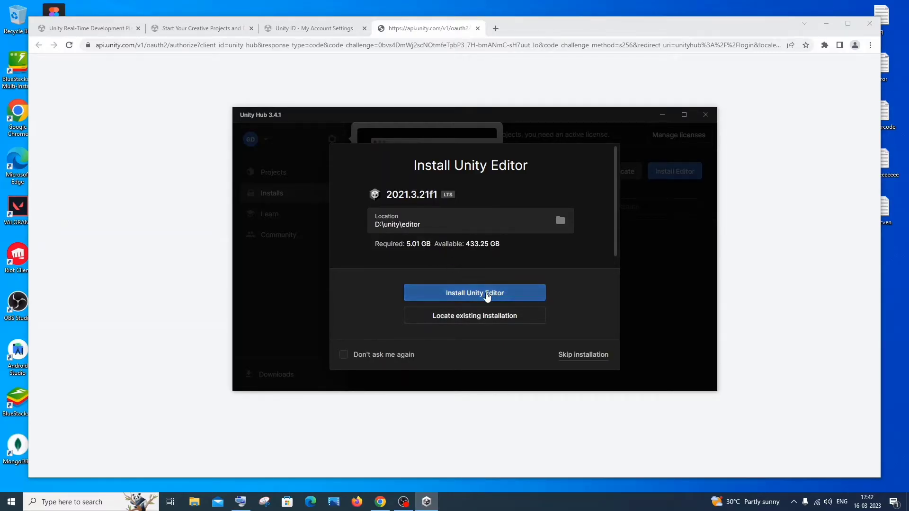
Install the recommended 2021.3.21f1 editor into D:\unity\editor, accepting the Personal Edition licence
left_click(486, 293)
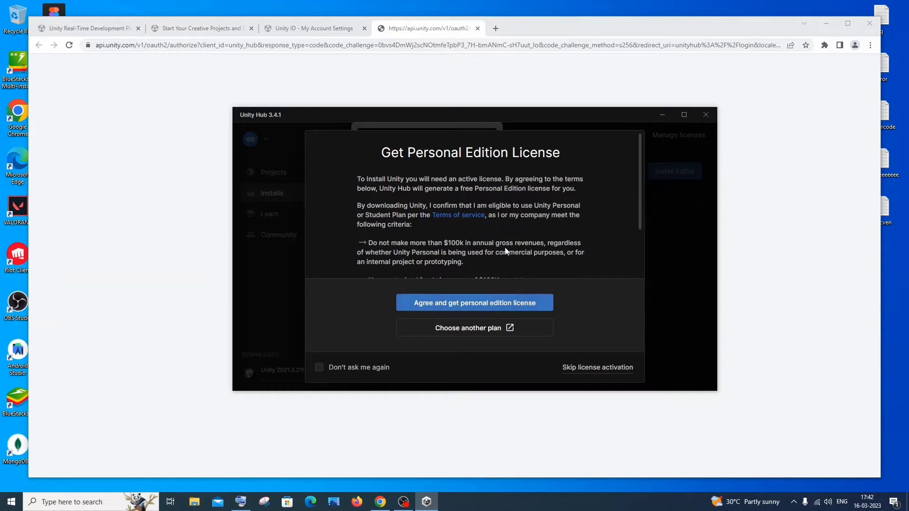
scroll(505, 247, "down", 3)
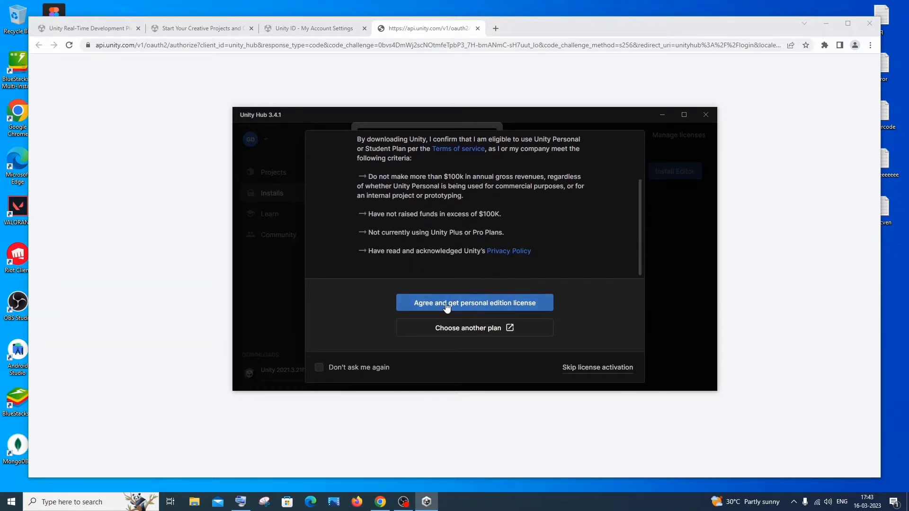
scroll(484, 265, "up", 3)
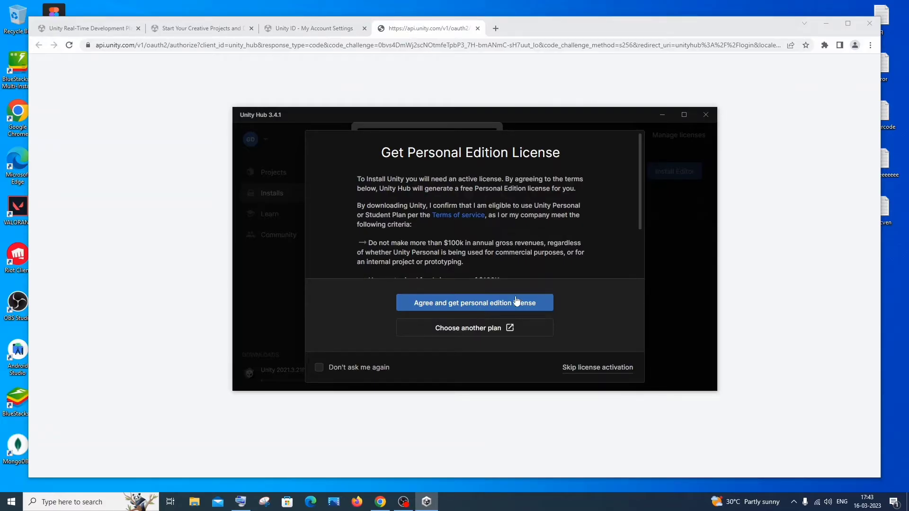
left_click(494, 302)
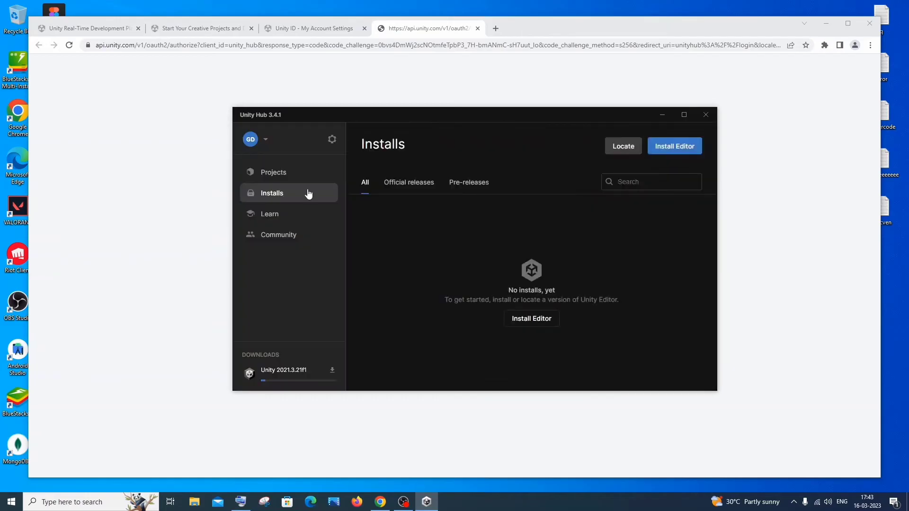
Check the Unity 2021.3.21f1 download's components in the Downloads panel, then return to Installs
left_click(291, 372)
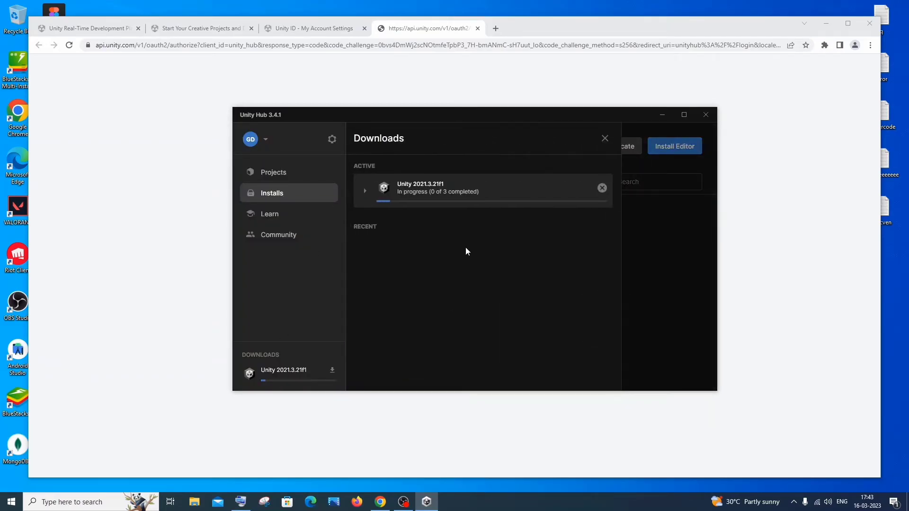
left_click(365, 192)
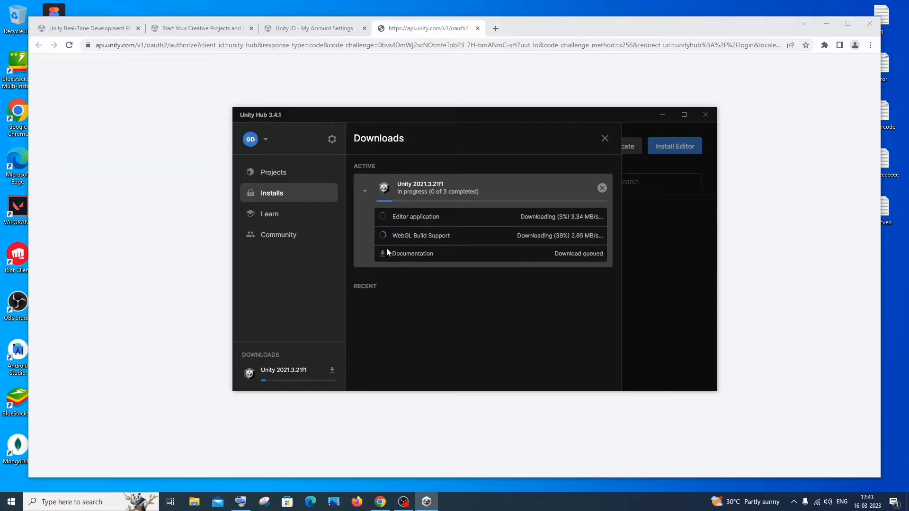
left_click(365, 192)
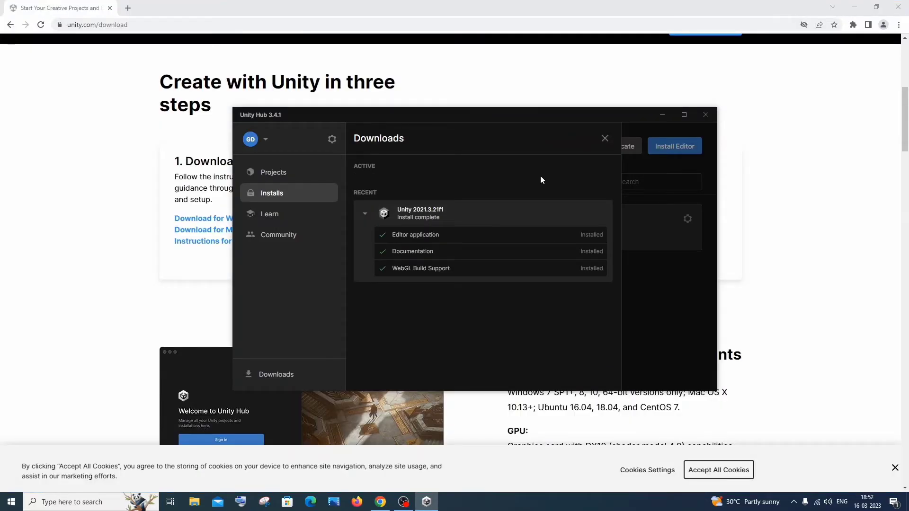
left_click(651, 270)
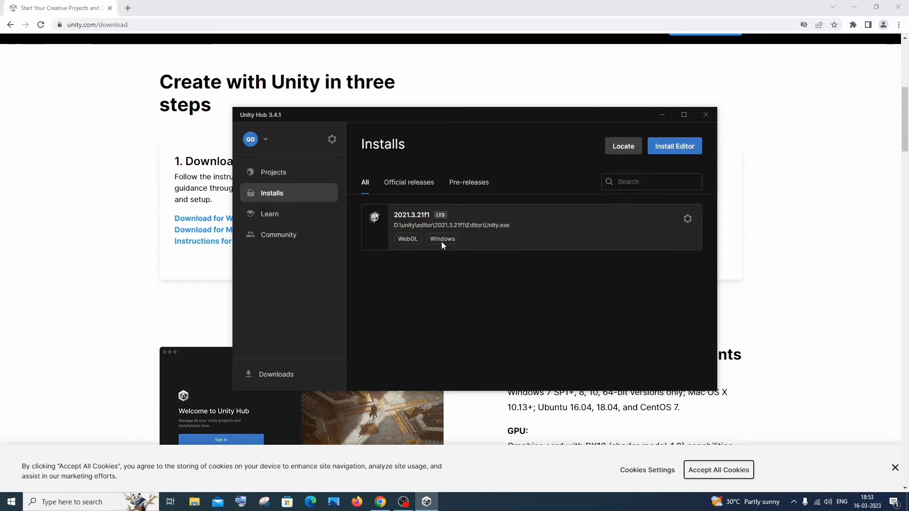
Open Add modules for the installed 2021.3.21f1 editor
left_click(690, 222)
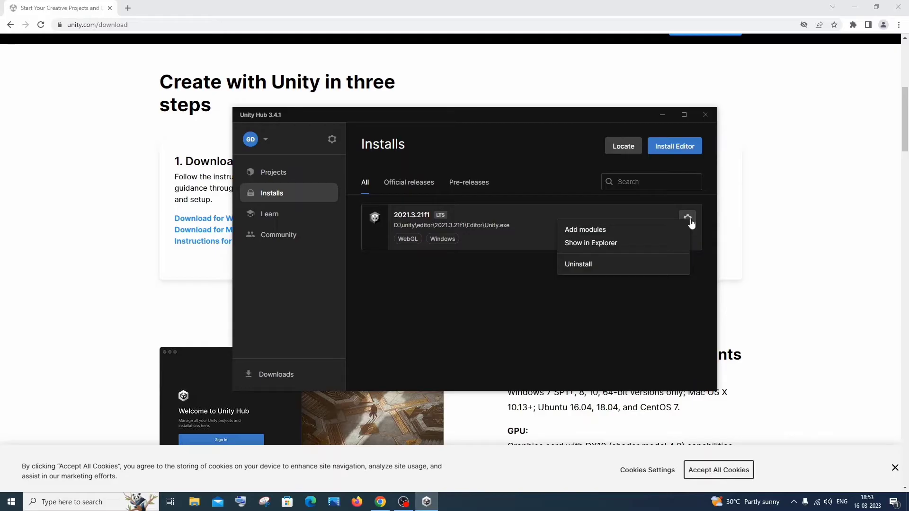
left_click(619, 231)
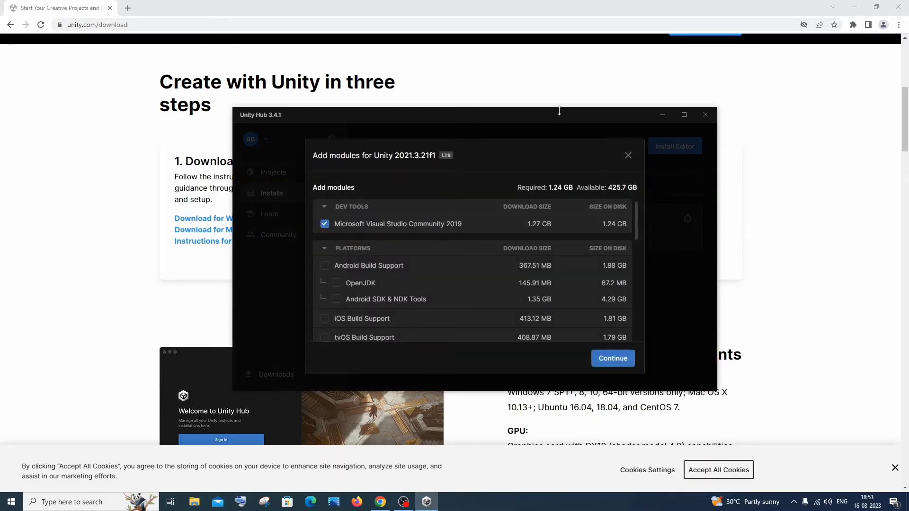
left_click_drag(559, 114, 547, 116)
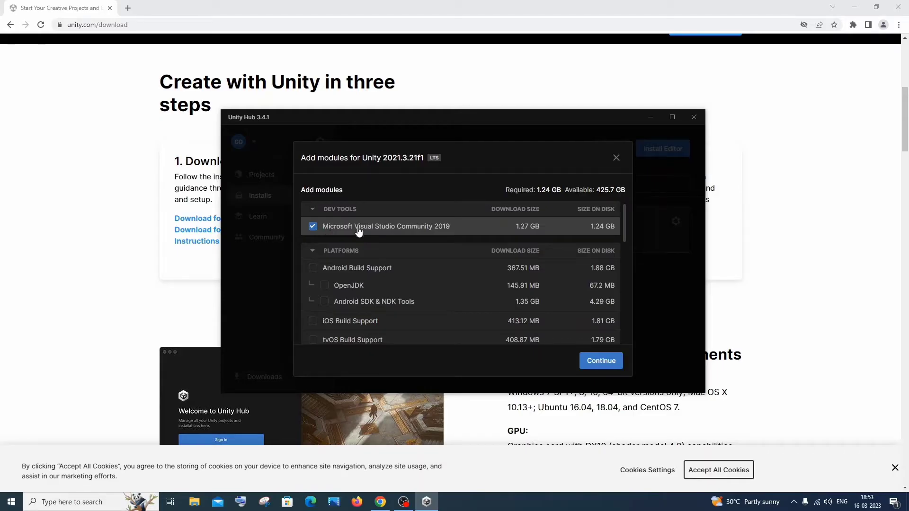
Tick Android (OpenJDK, SDK tools), iOS and Windows IL2CPP build support, keeping Visual Studio 2019
left_click(380, 274)
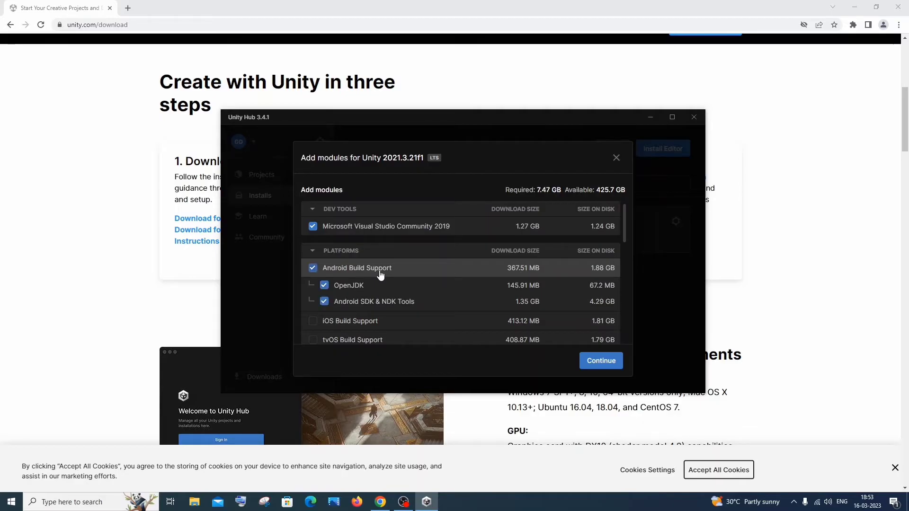
scroll(365, 284, "down", 1)
left_click(357, 281)
scroll(378, 270, "down", 1)
scroll(378, 274, "down", 5)
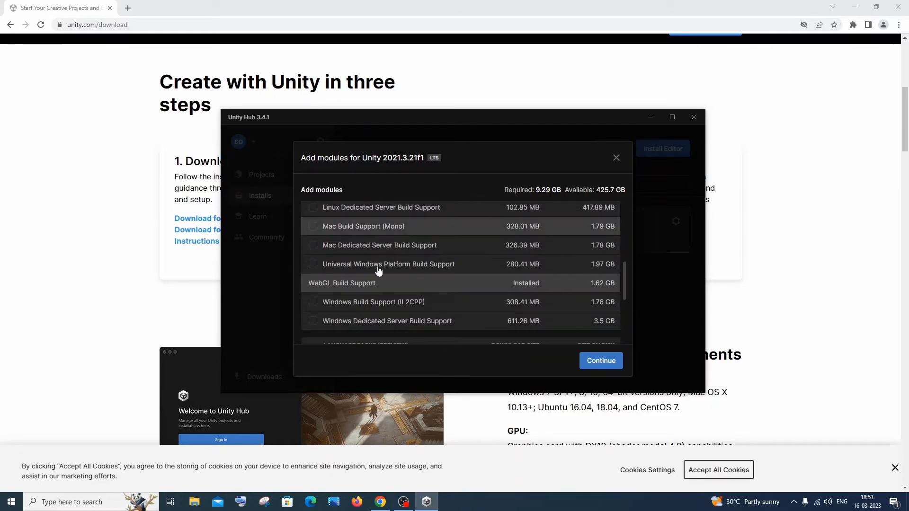
scroll(376, 290, "up", 4)
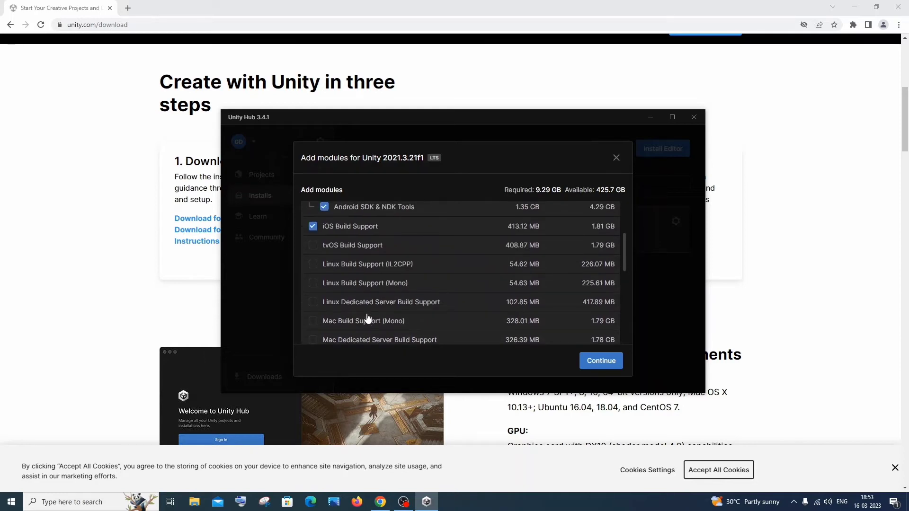
scroll(375, 294, "down", 5)
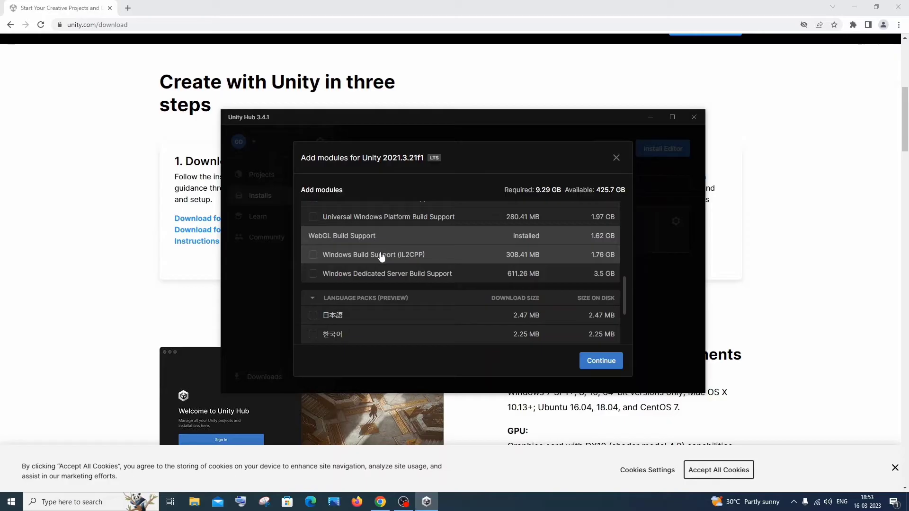
scroll(381, 256, "down", 3)
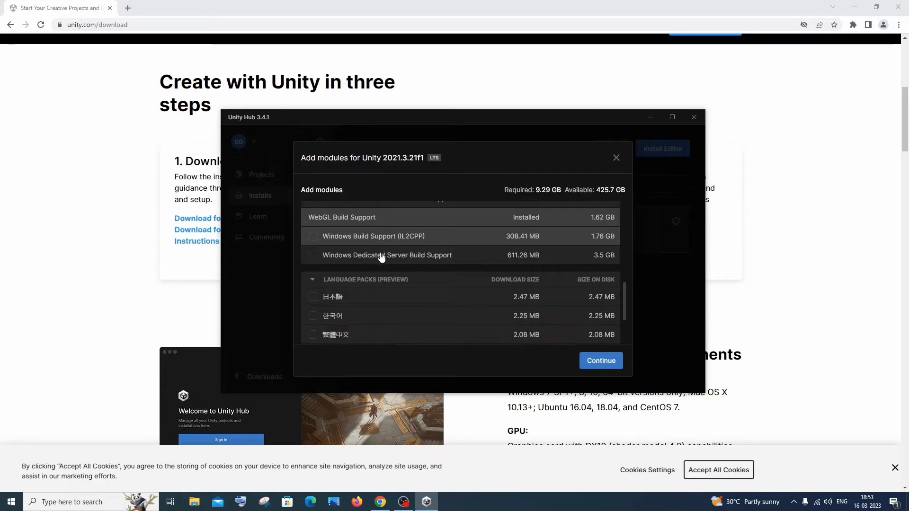
scroll(415, 284, "up", 10)
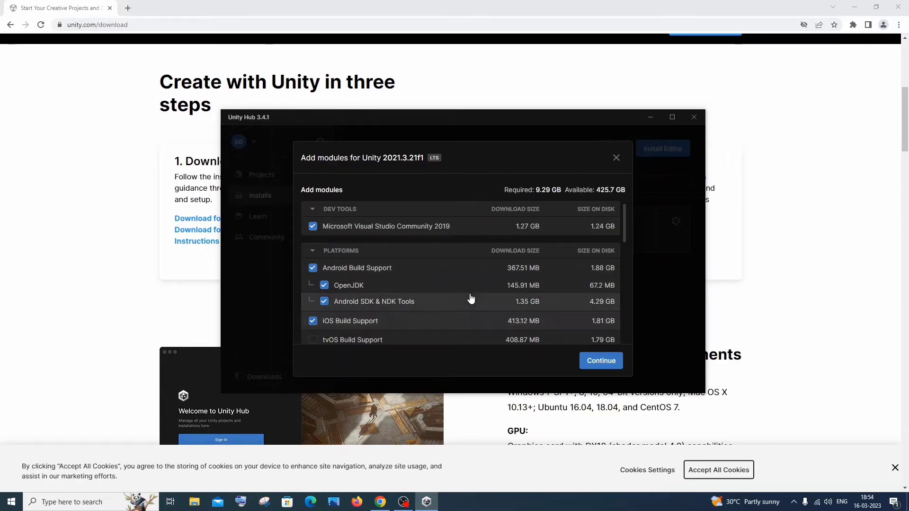
scroll(455, 299, "down", 10)
scroll(427, 290, "up", 3)
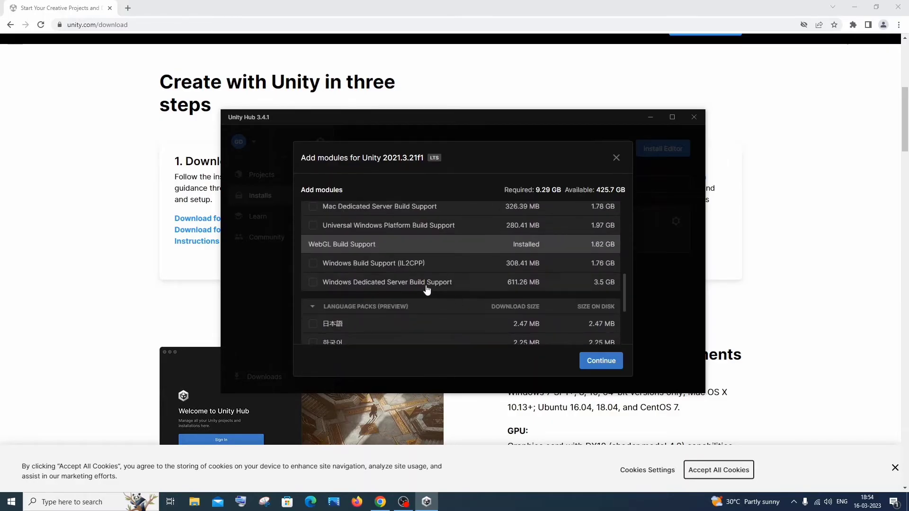
left_click(431, 268)
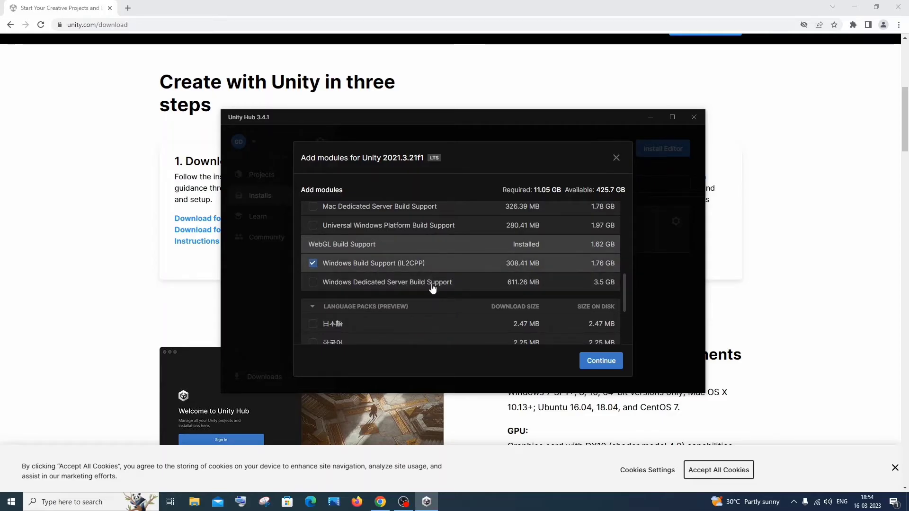
scroll(432, 289, "up", 1)
scroll(430, 294, "up", 6)
scroll(430, 294, "down", 5)
scroll(429, 292, "down", 4)
scroll(429, 292, "up", 10)
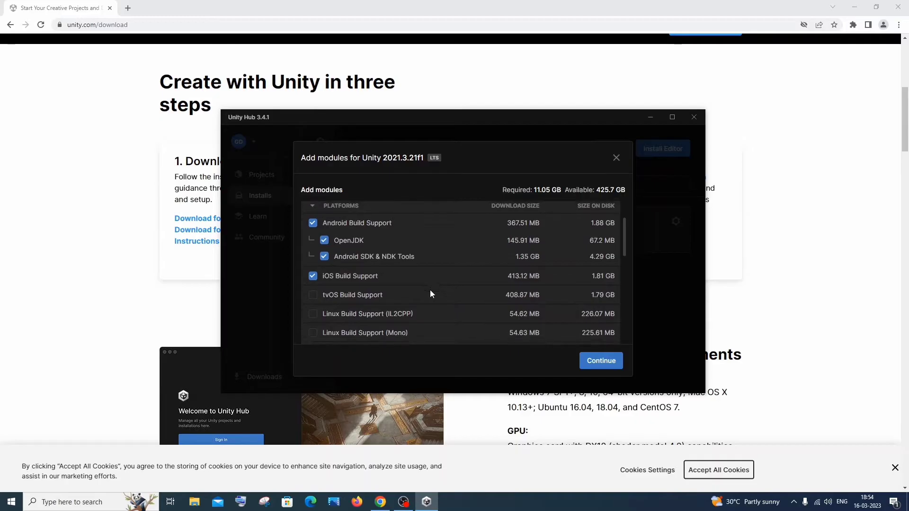
Accept the Visual Studio 2019 and Android SDK/NDK terms and install the selected modules
left_click(606, 361)
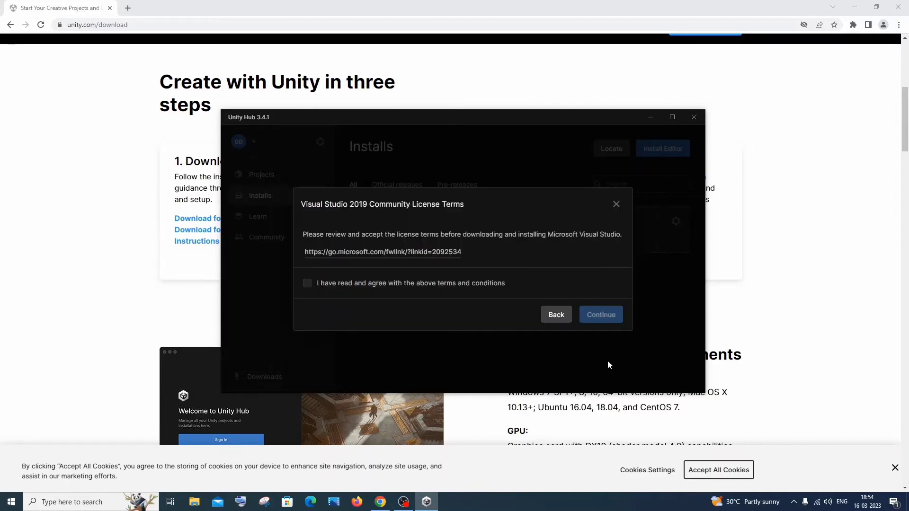
left_click(306, 286)
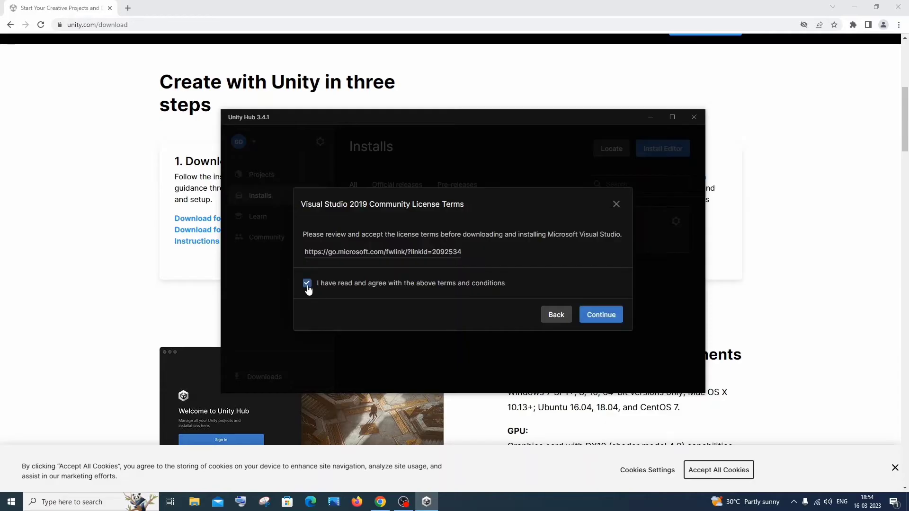
left_click(607, 314)
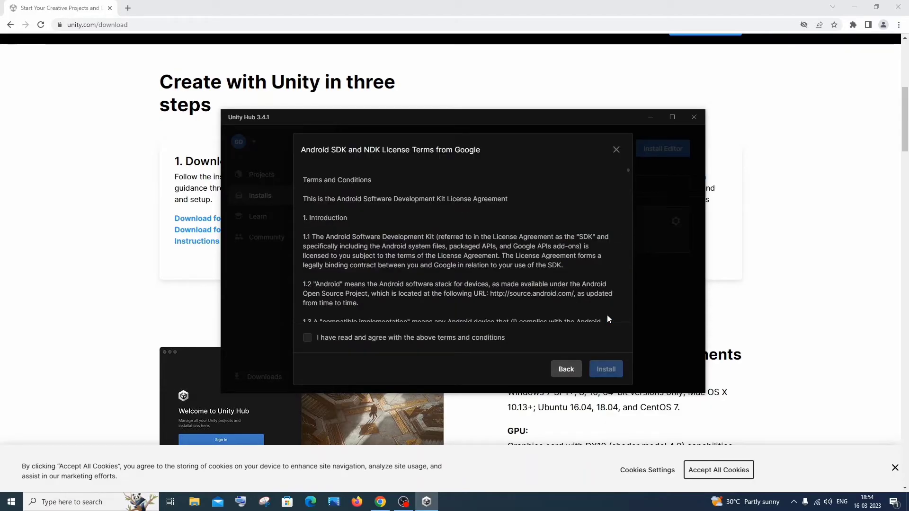
left_click(307, 337)
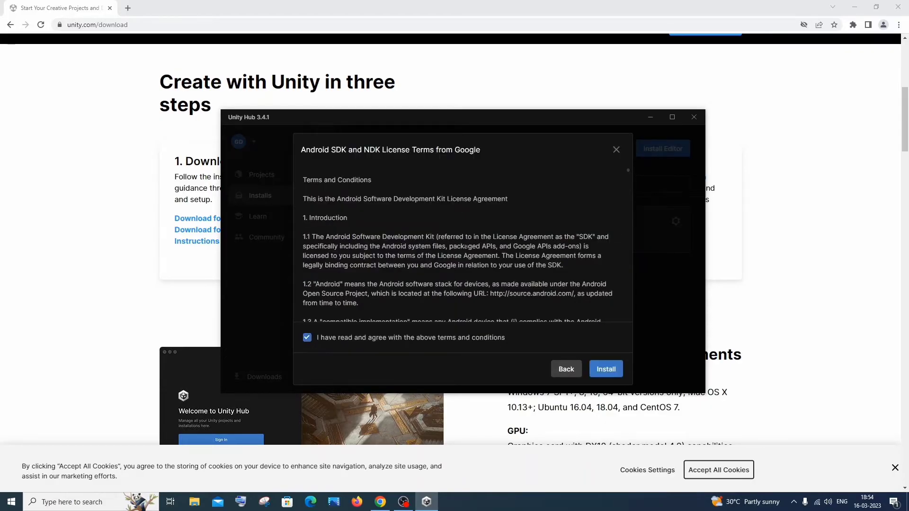
scroll(454, 246, "down", 1)
scroll(454, 246, "down", 10)
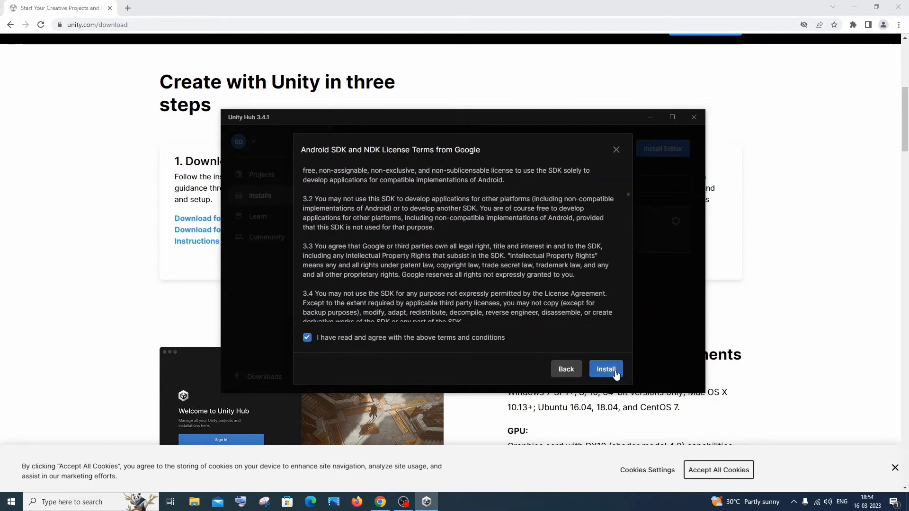
left_click(614, 371)
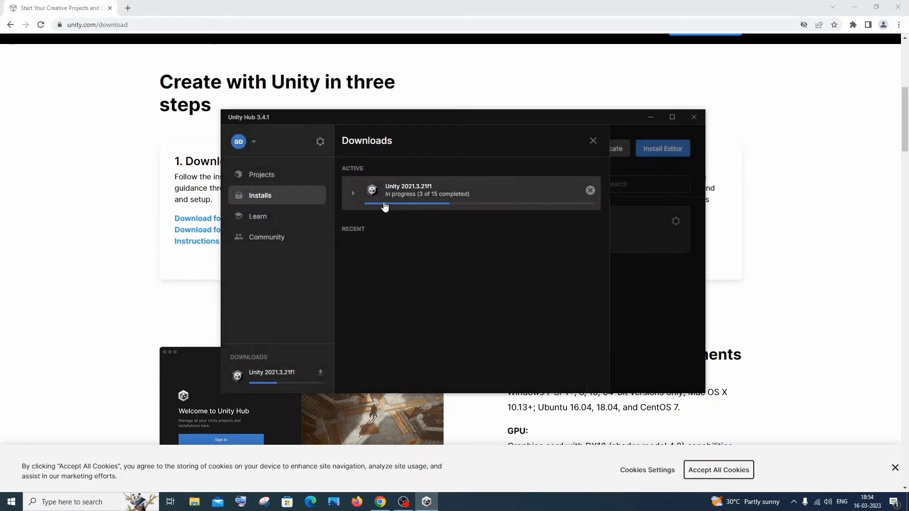
Expand the active Unity 2021.3.21f1 download to review its component progress
left_click(352, 197)
scroll(481, 288, "down", 3)
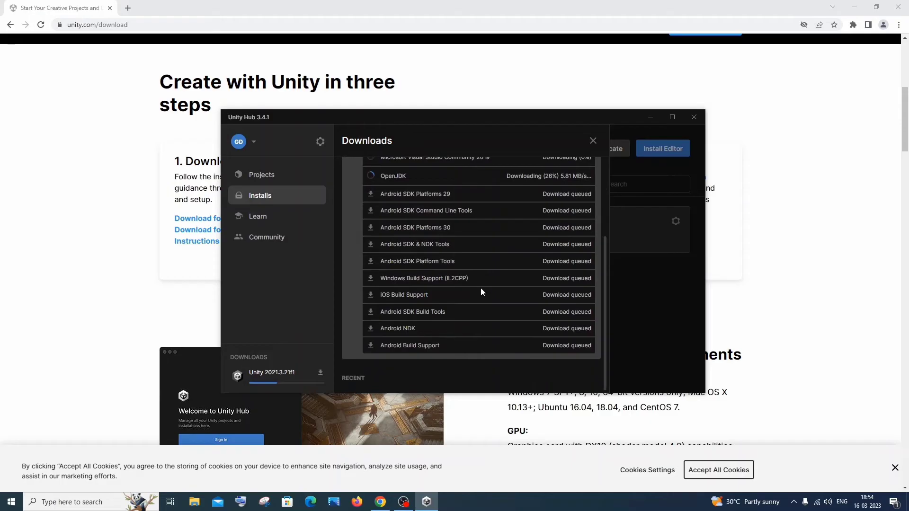
scroll(478, 321, "up", 3)
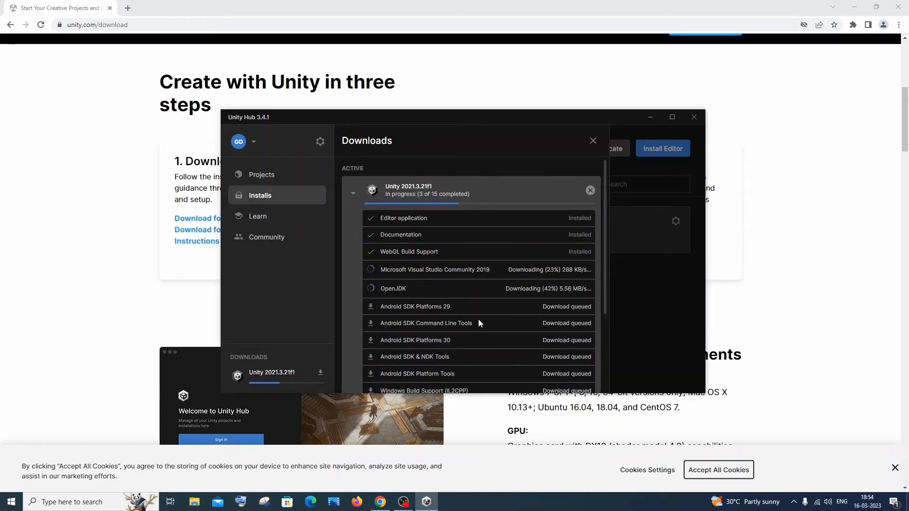
scroll(478, 319, "down", 5)
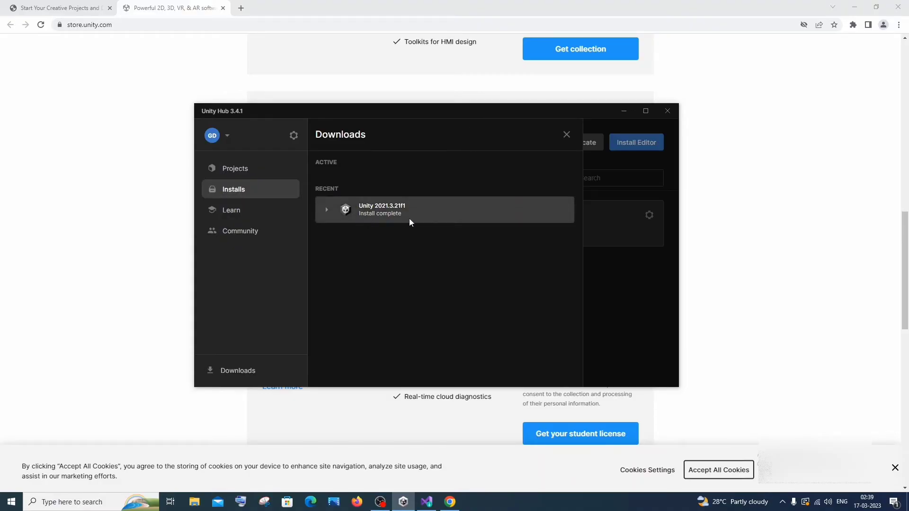
Confirm every 2021.3.21f1 module shows Installed, then switch to the Visual Studio 2019 installer
left_click(326, 211)
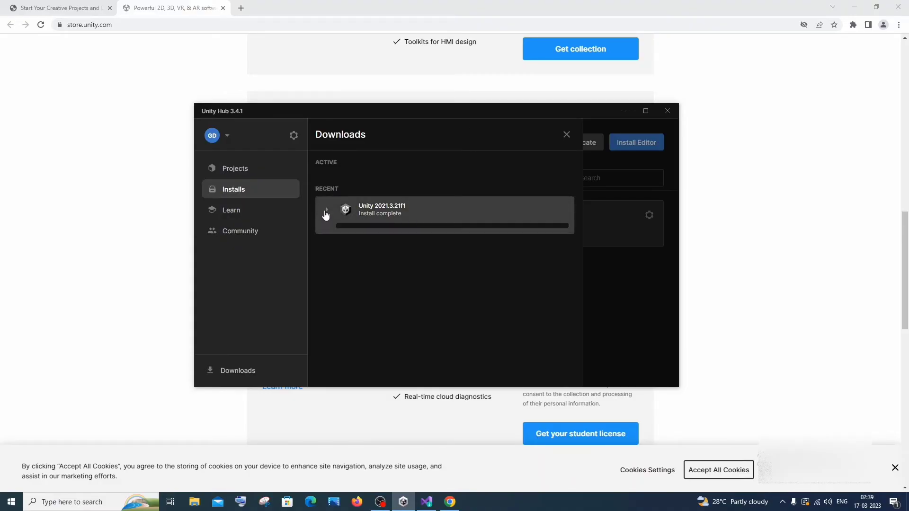
scroll(401, 260, "down", 1)
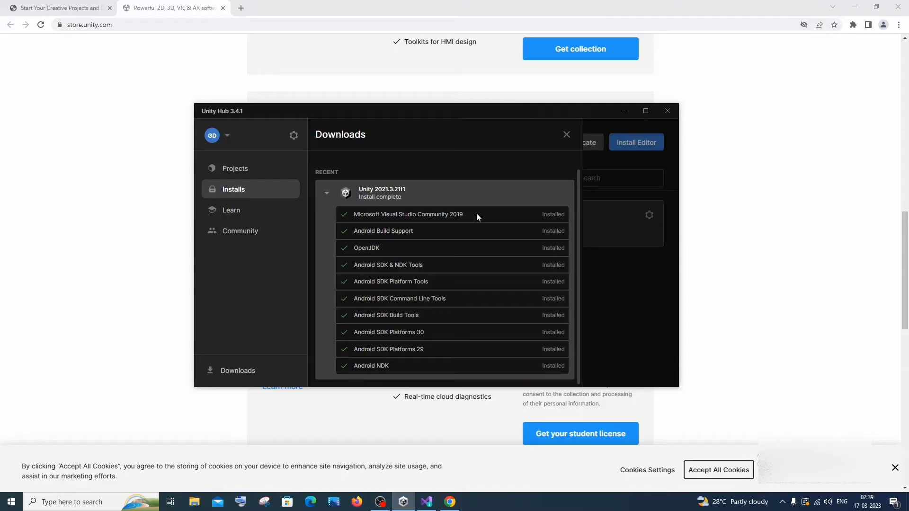
left_click(426, 501)
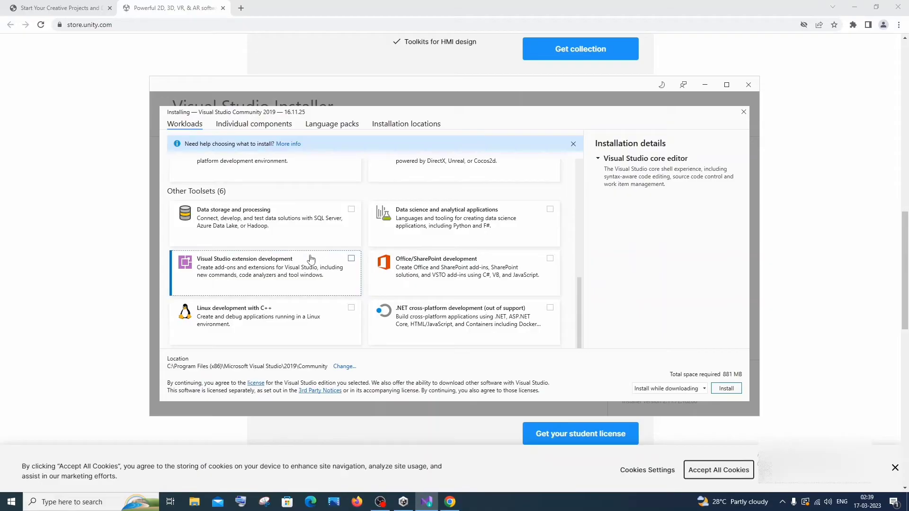
Select only the Game development with Unity workload, leaving Game development with C++ unticked
scroll(343, 290, "up", 5)
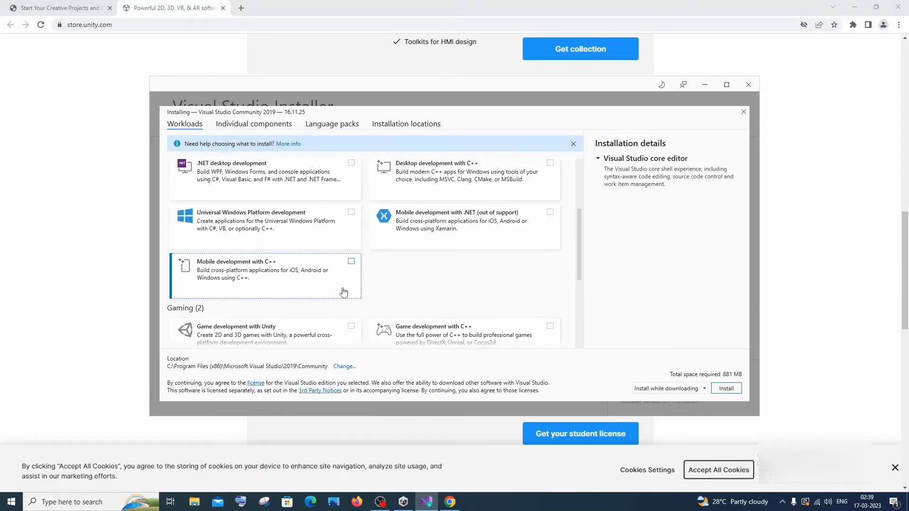
scroll(343, 290, "up", 3)
scroll(343, 290, "down", 5)
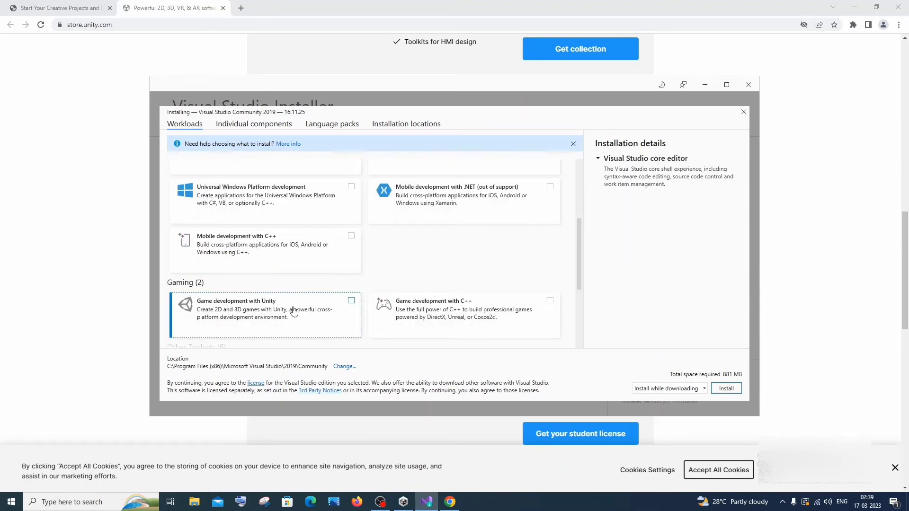
left_click(351, 300)
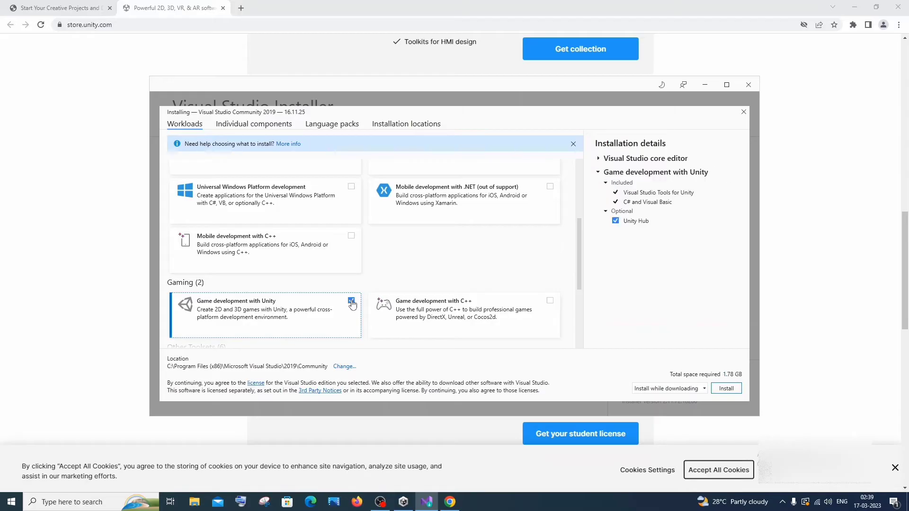
scroll(351, 300, "down", 1)
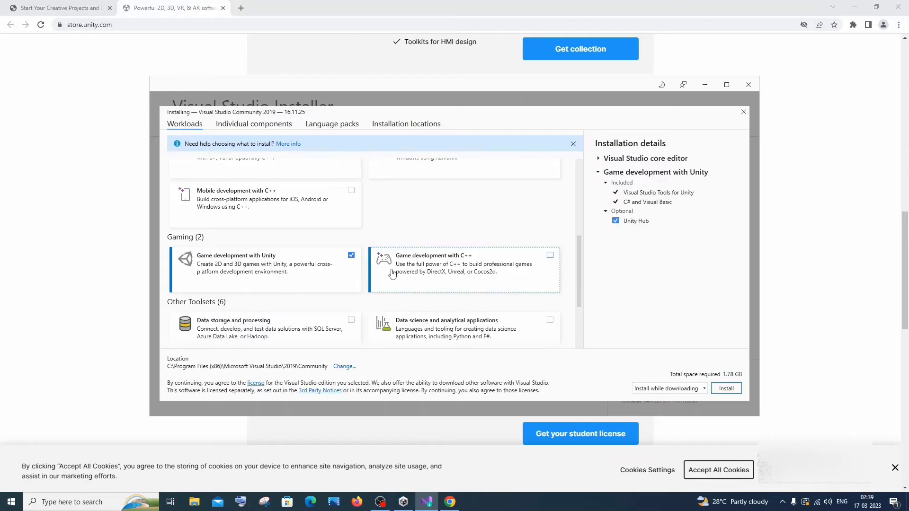
left_click(551, 258)
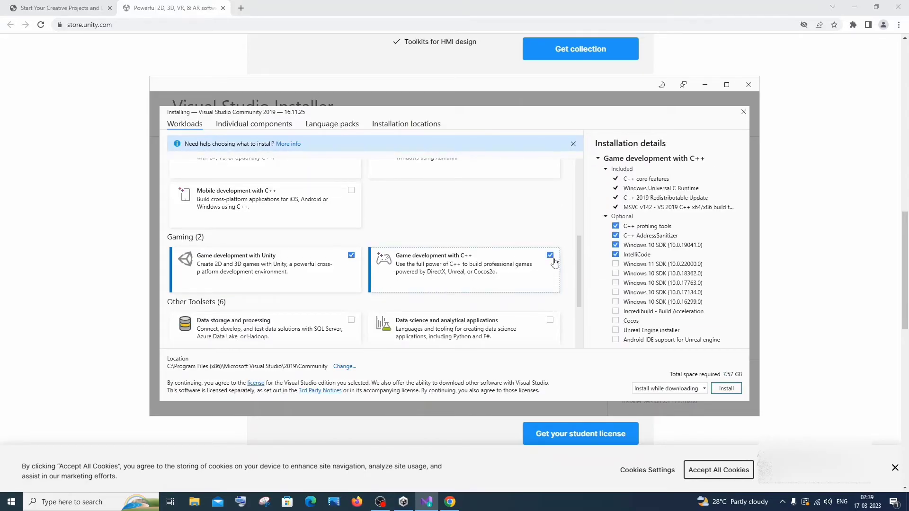
left_click(550, 255)
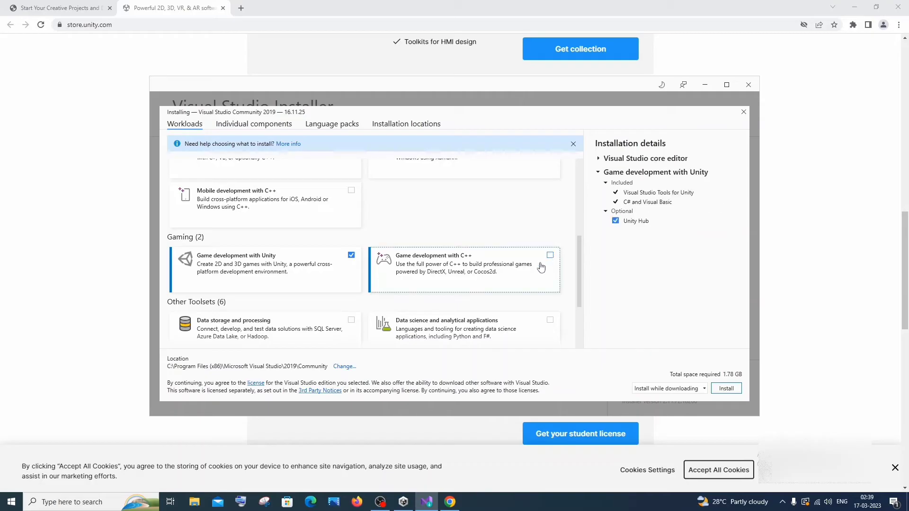
Install Visual Studio Community 2019, then exit the sign-in prompt and close the installer
scroll(402, 283, "down", 1)
scroll(402, 283, "down", 2)
scroll(450, 270, "up", 6)
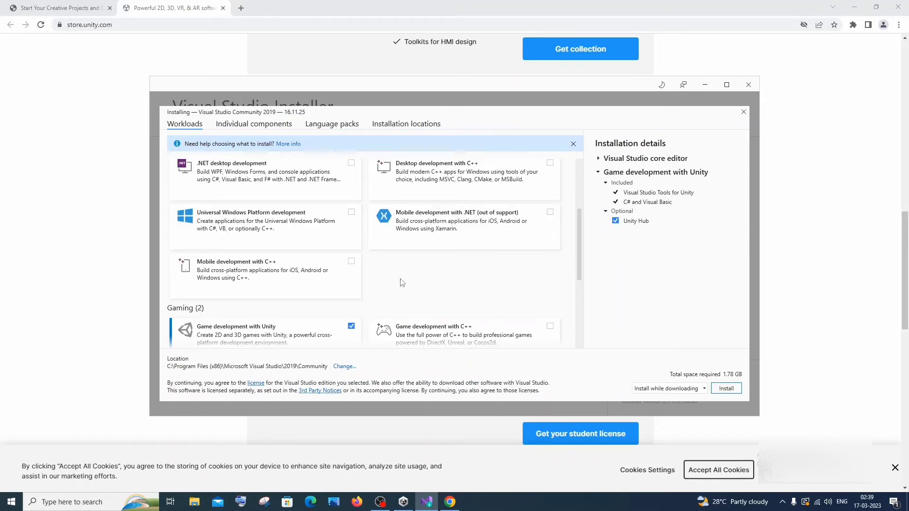
scroll(450, 270, "down", 1)
left_click(727, 390)
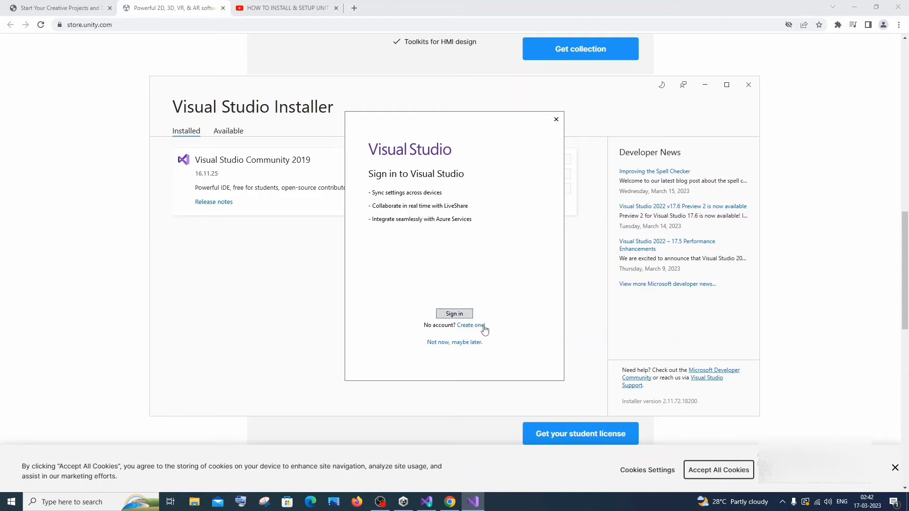
left_click(556, 120)
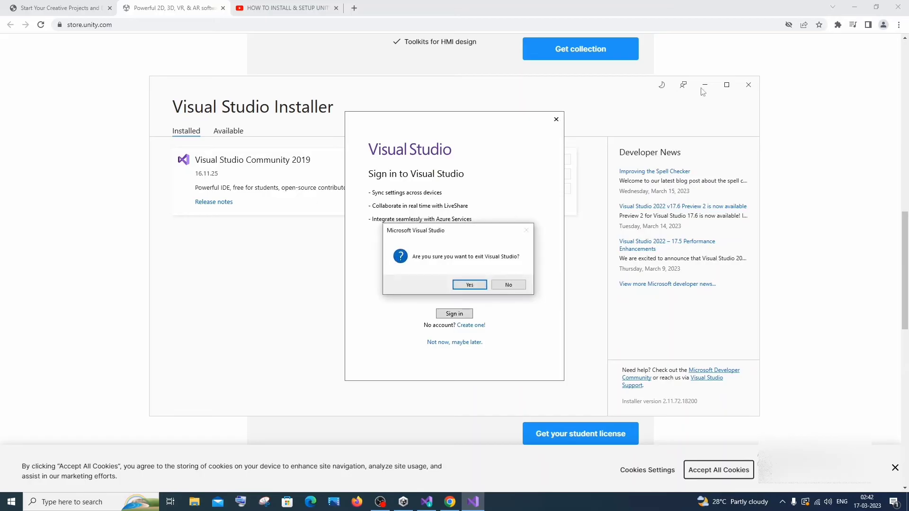
left_click(468, 285)
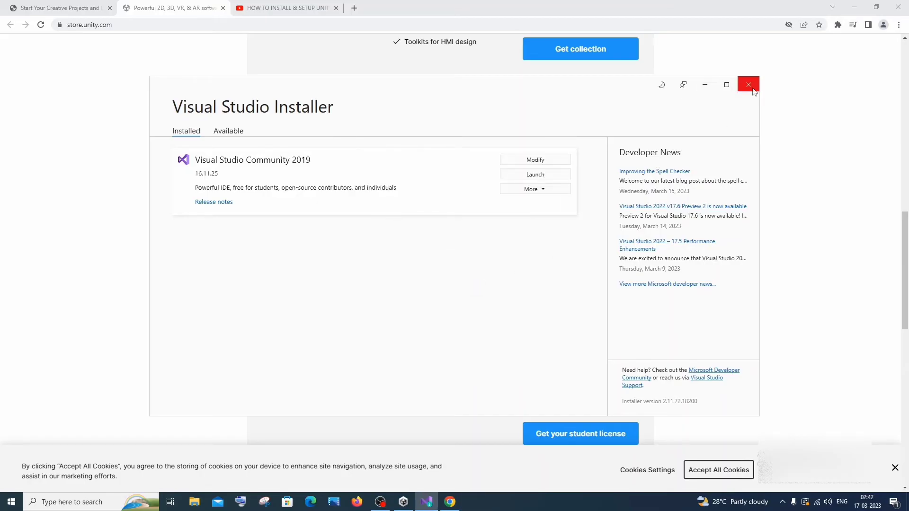
left_click(748, 84)
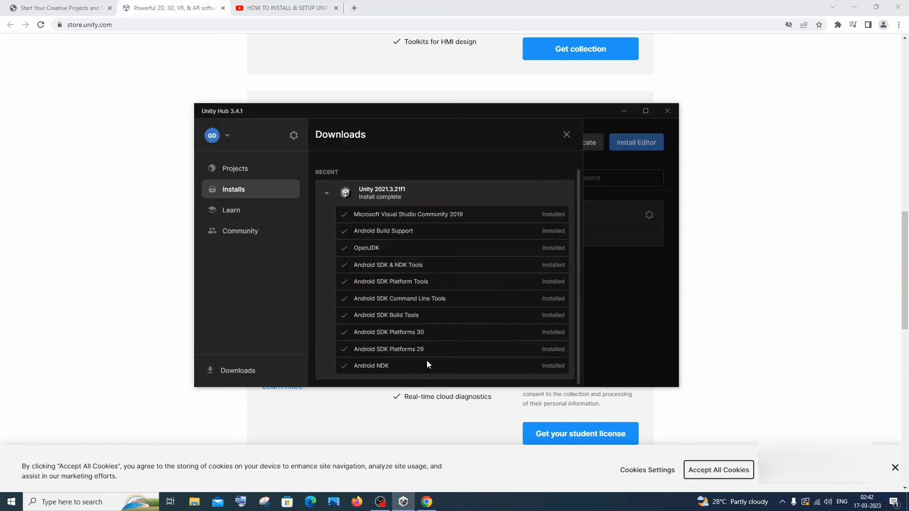
Close the downloads list and review the Installs and Projects location preferences
left_click(326, 192)
left_click(643, 273)
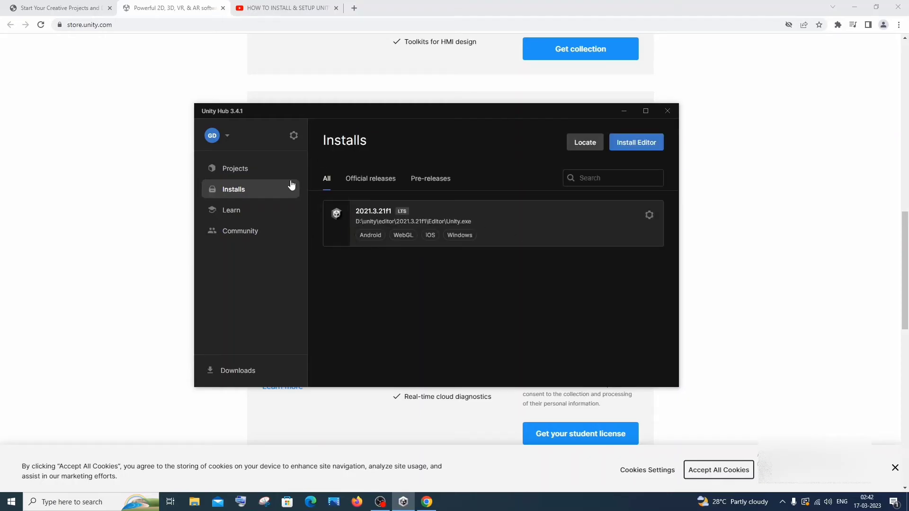
left_click(293, 138)
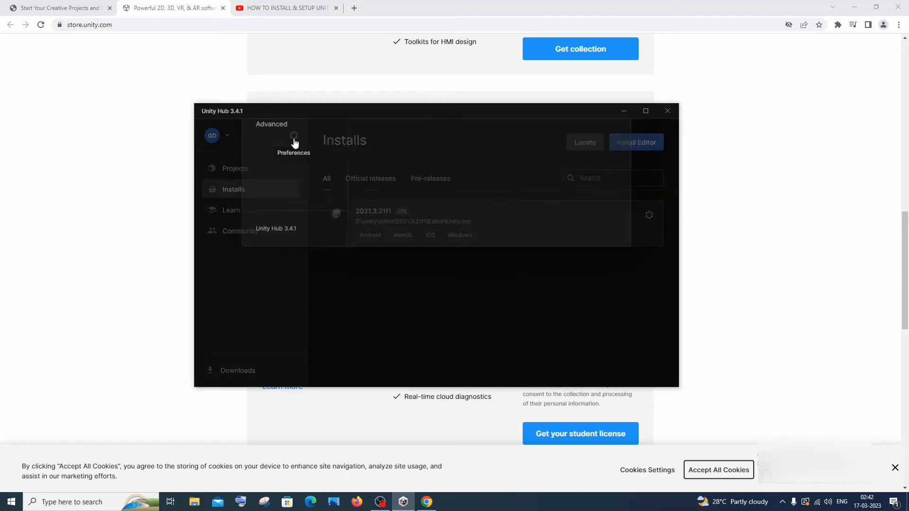
left_click(302, 190)
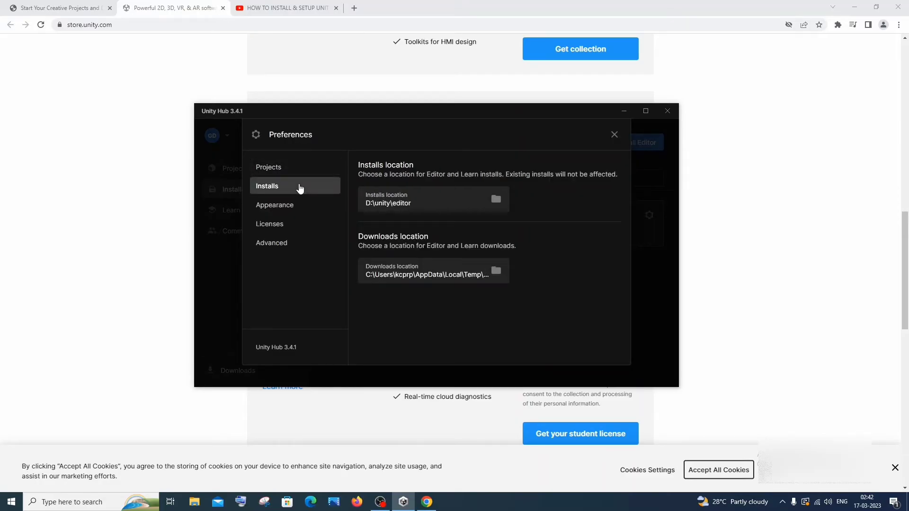
left_click(286, 168)
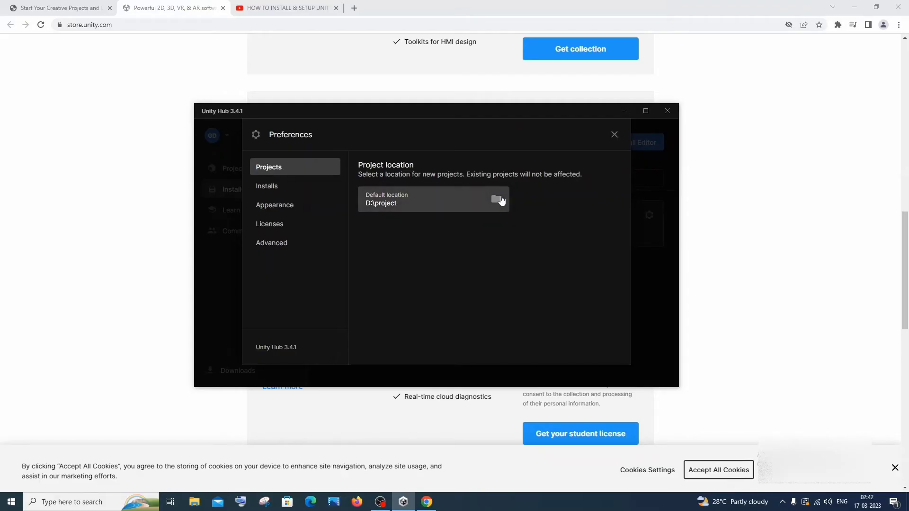
Review the Licenses and Advanced settings, switch Appearance to Light and back to Dark, then close Preferences
left_click(291, 222)
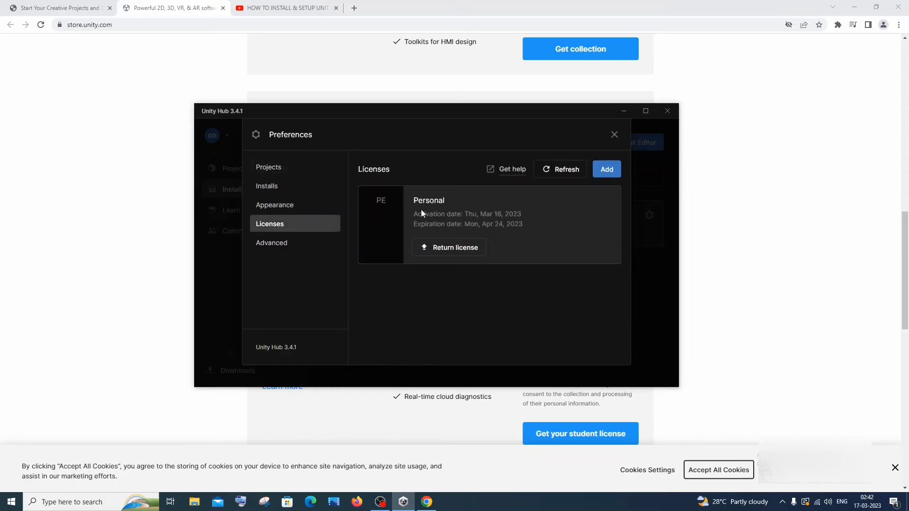
left_click(310, 252)
left_click(300, 212)
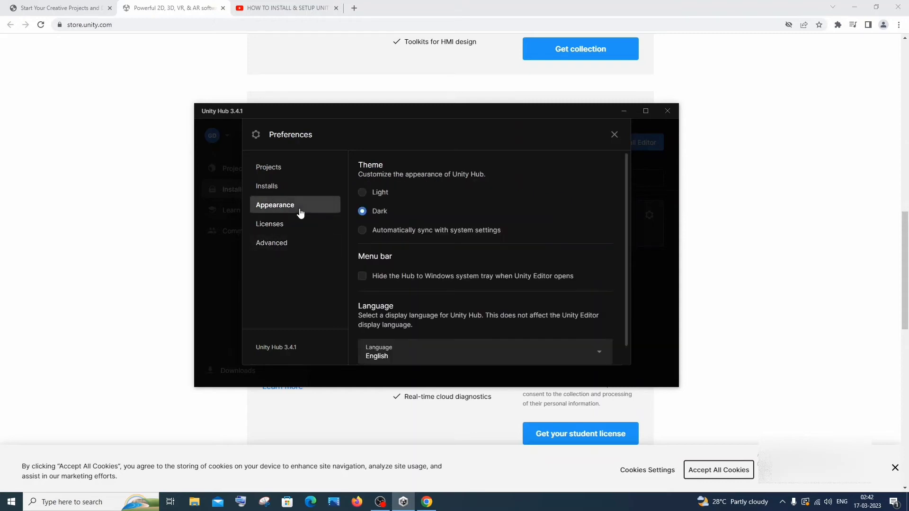
left_click(381, 194)
left_click(378, 212)
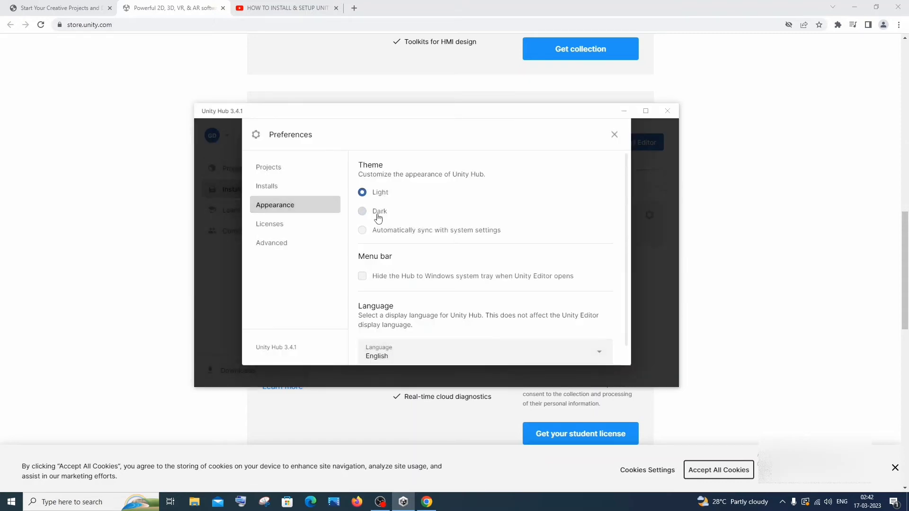
scroll(386, 238, "down", 1)
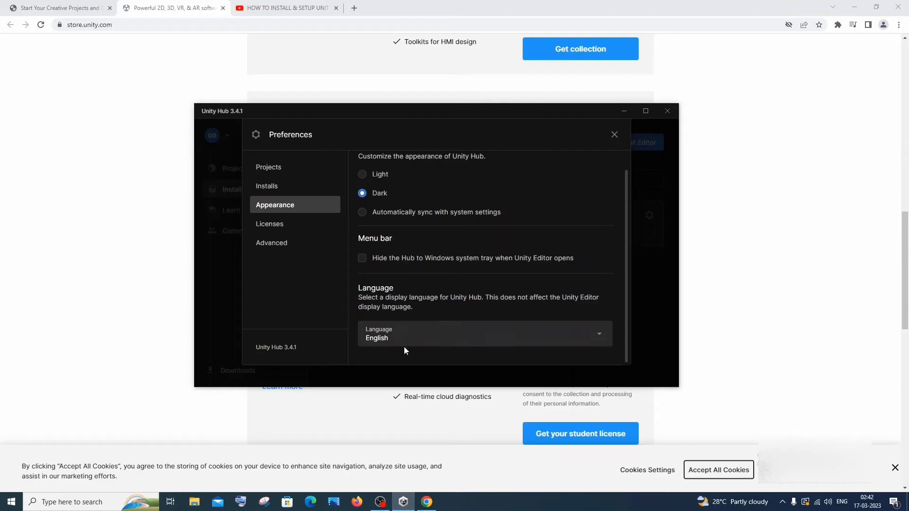
left_click(614, 135)
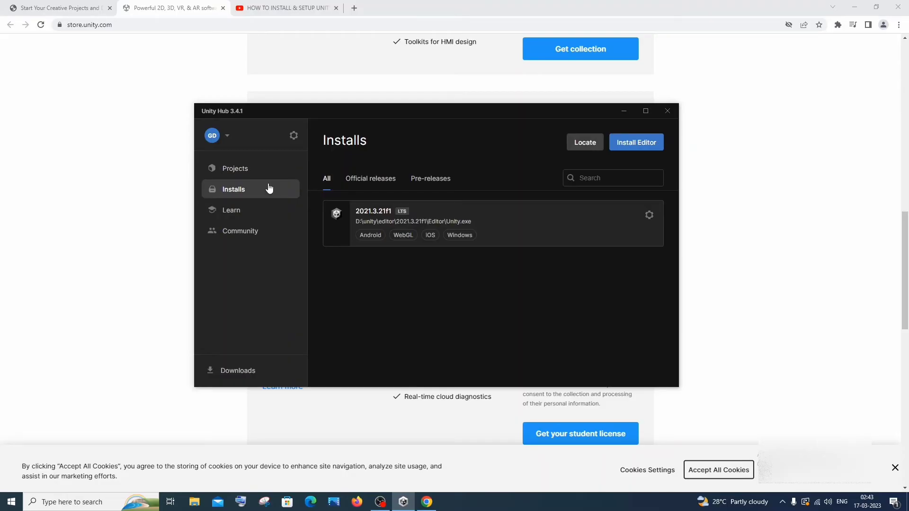
Show the empty Projects list and briefly expand the Open project dropdown
left_click(246, 169)
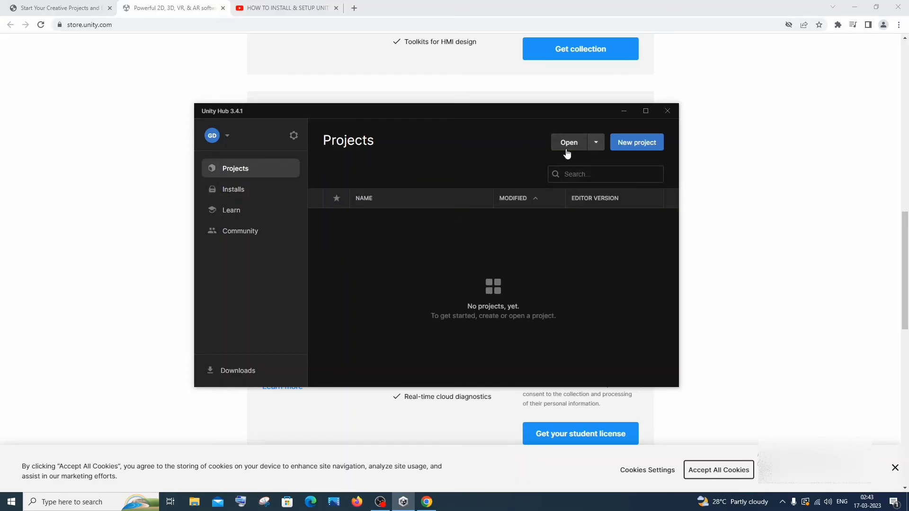
left_click(595, 144)
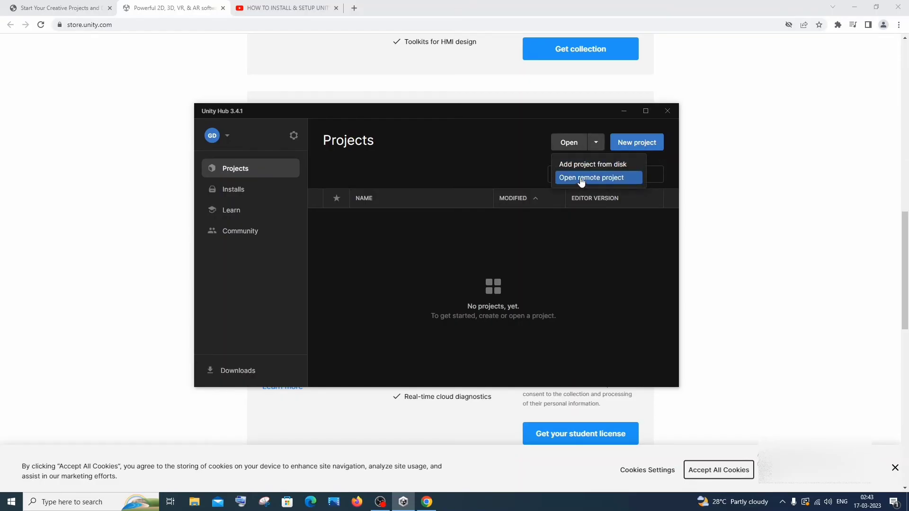
left_click(487, 147)
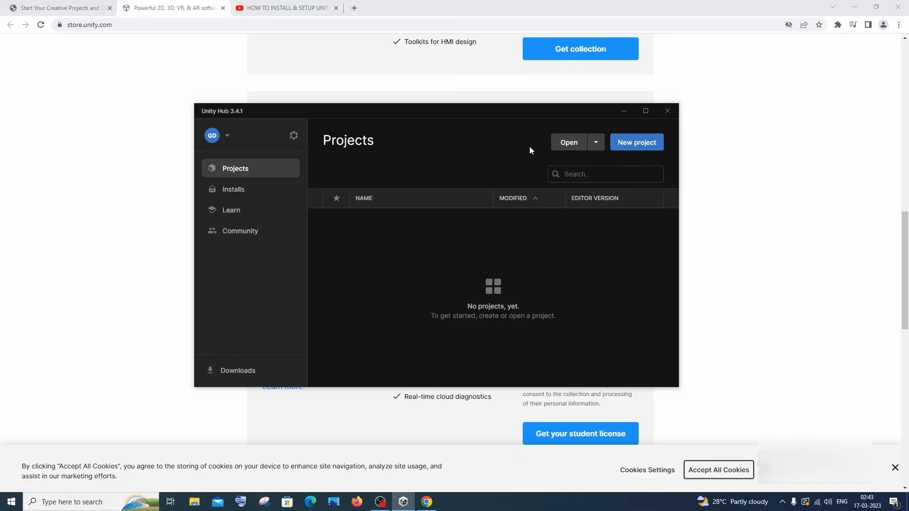
Start a new project and pick the 3D (Core) template under All templates
left_click(639, 146)
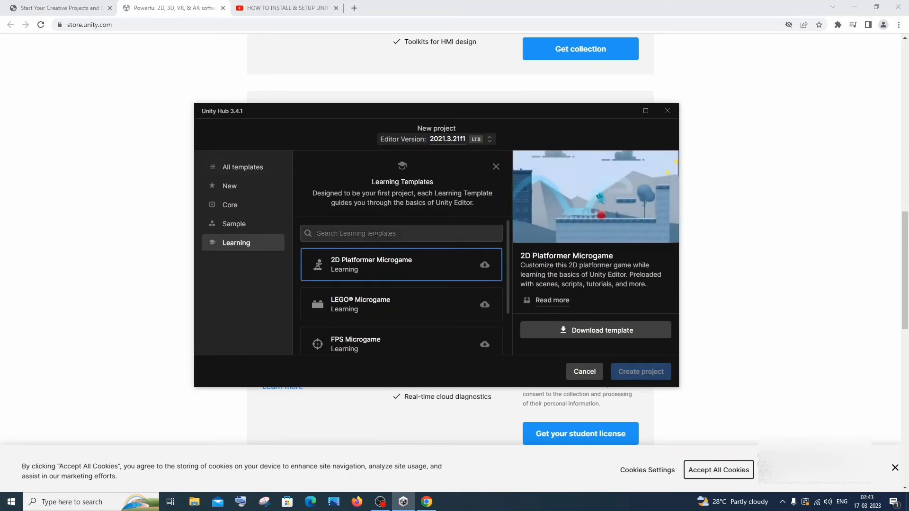
scroll(359, 268, "down", 1)
scroll(359, 308, "up", 2)
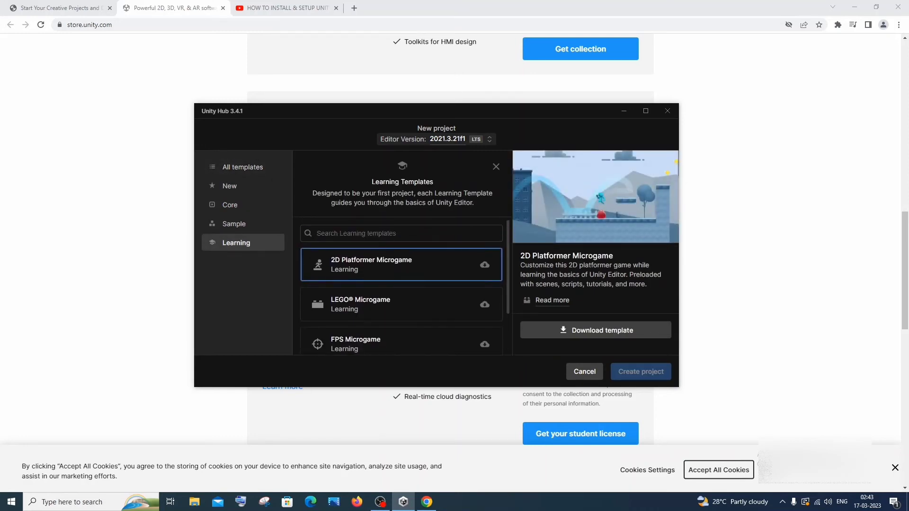
left_click(243, 176)
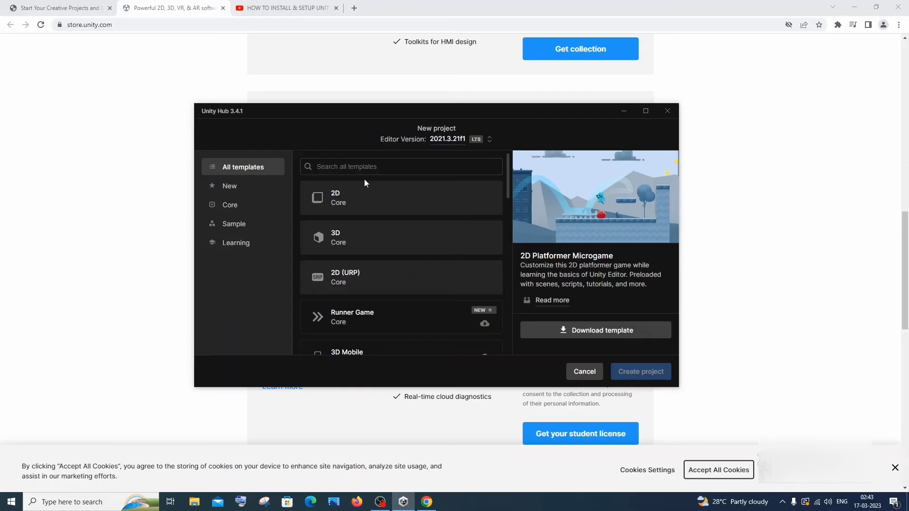
scroll(370, 258, "down", 4)
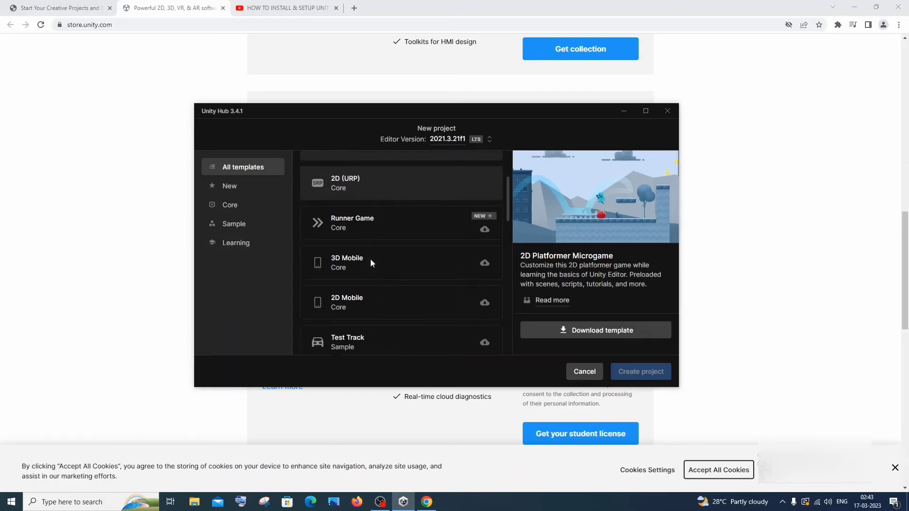
scroll(370, 258, "up", 2)
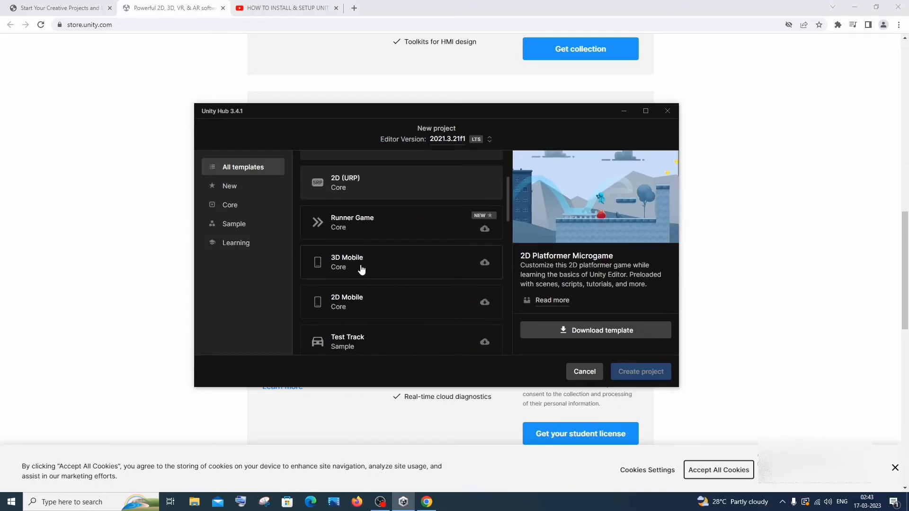
scroll(361, 269, "down", 4)
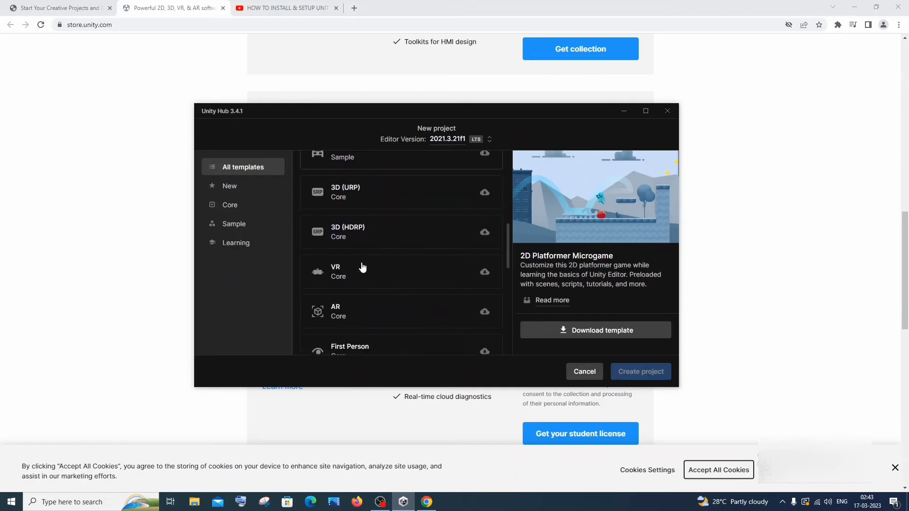
scroll(363, 268, "up", 5)
scroll(362, 266, "up", 2)
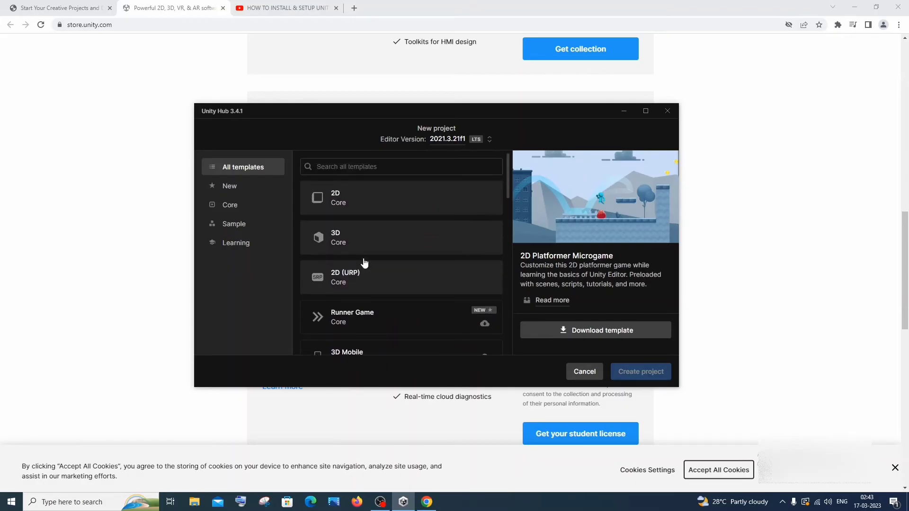
left_click(381, 241)
Browse the Learning, Sample, Core and New template categories, previewing Runner Game
left_click(251, 242)
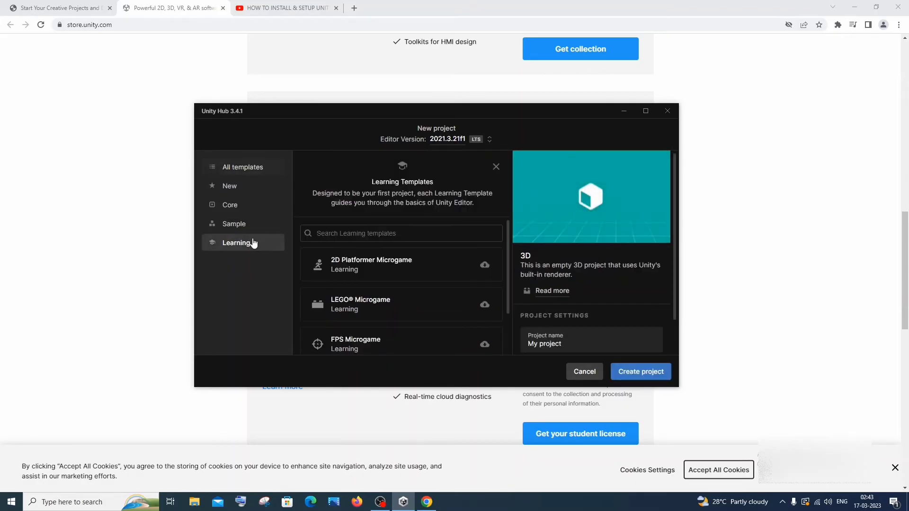
scroll(378, 260, "down", 2)
scroll(380, 297, "up", 2)
left_click(232, 224)
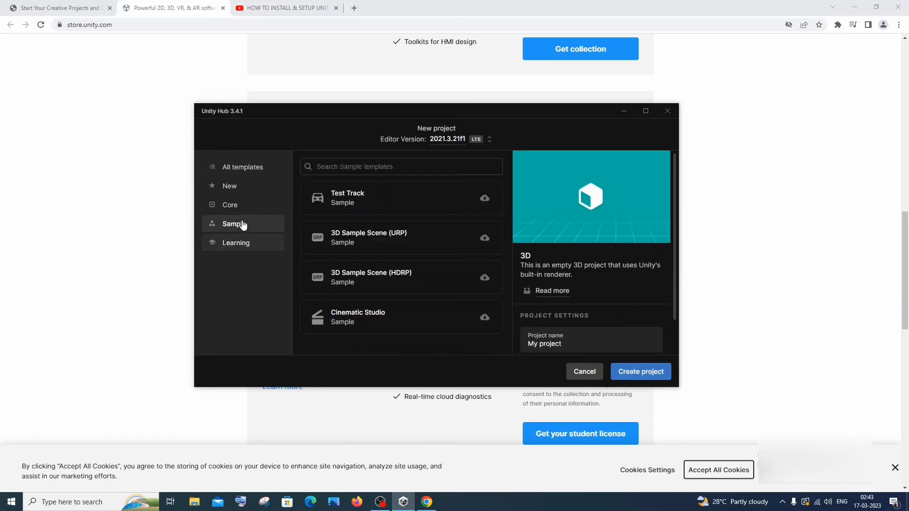
left_click(243, 207)
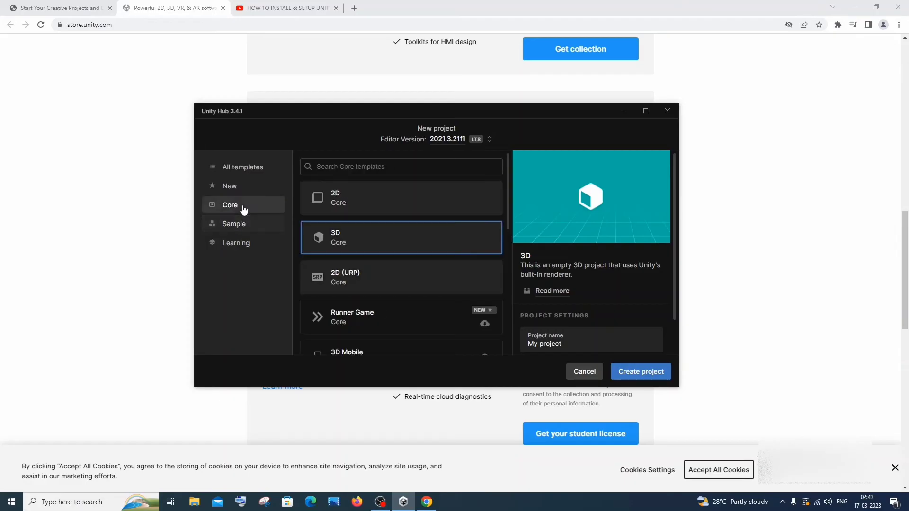
left_click(239, 187)
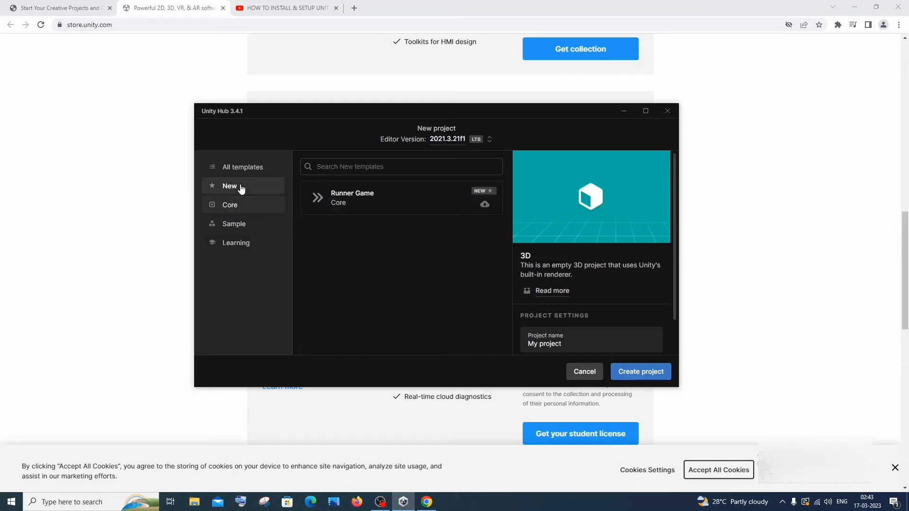
left_click(316, 203)
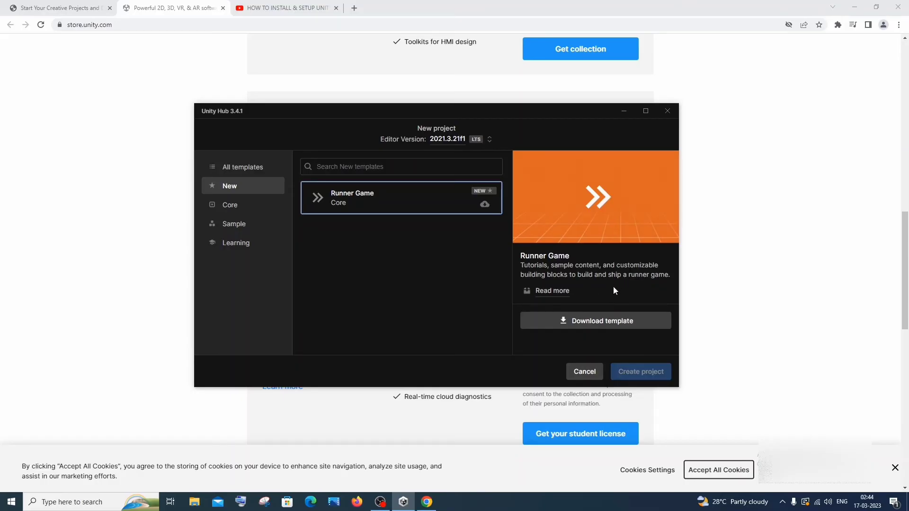
Return to All templates and select the 3D (Core) template again
left_click(263, 169)
scroll(391, 260, "down", 1)
scroll(391, 278, "up", 2)
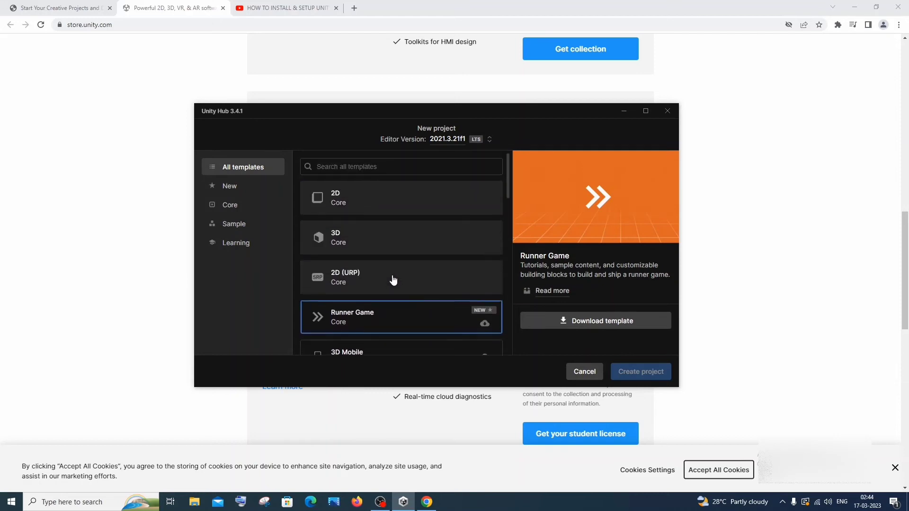
left_click(414, 246)
scroll(599, 333, "down", 1)
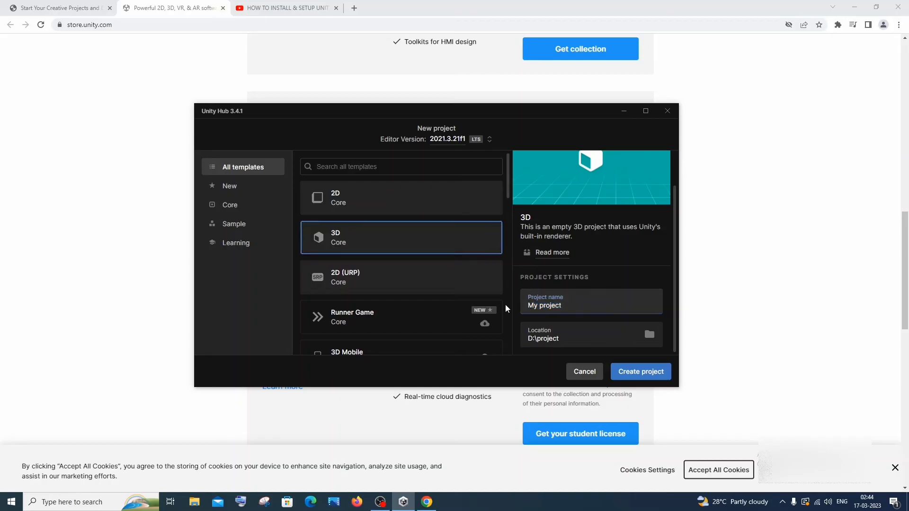
Rename the project from 'My project' to 'First project', create it, and allow firewall access
left_click(614, 297)
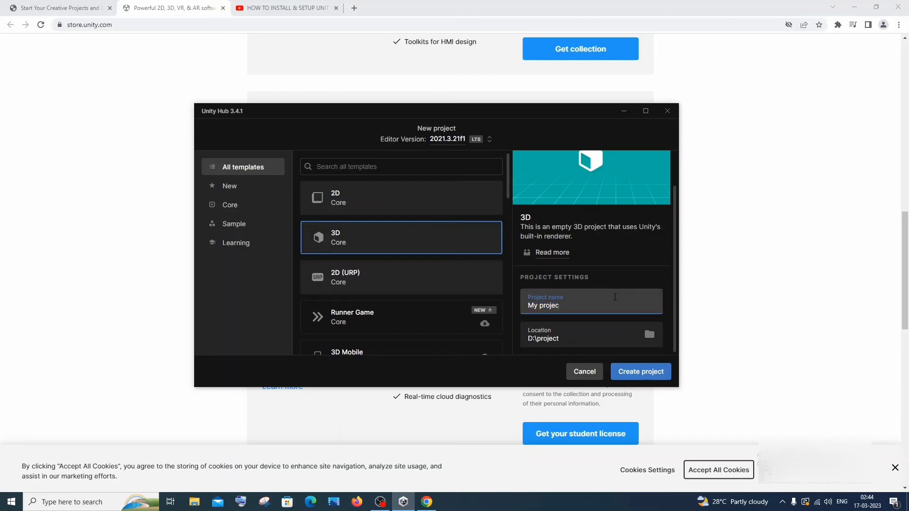
key("BackSpace")
key("BackSpace")
key("BackSpace")
key("BackSpace")
key("BackSpace")
key("BackSpace")
key("BackSpace")
key("BackSpace")
type("Firest project")
left_click(658, 373)
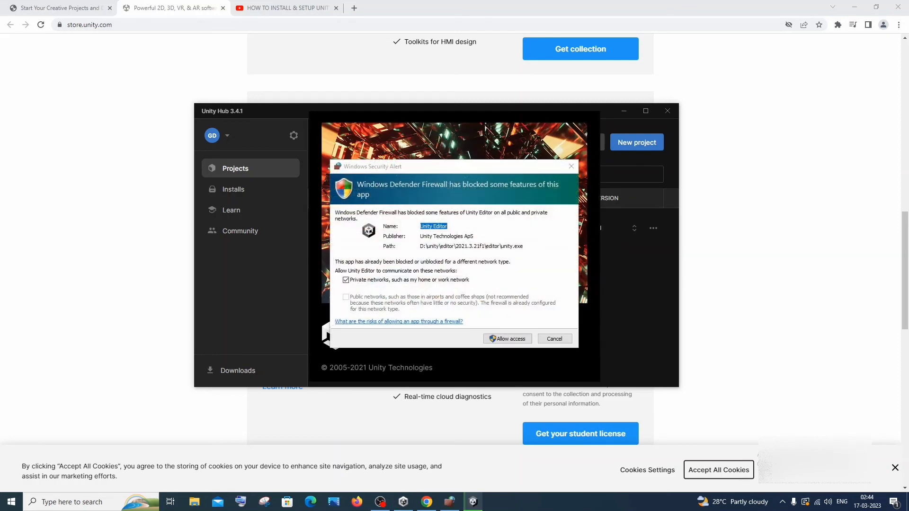
left_click(567, 336)
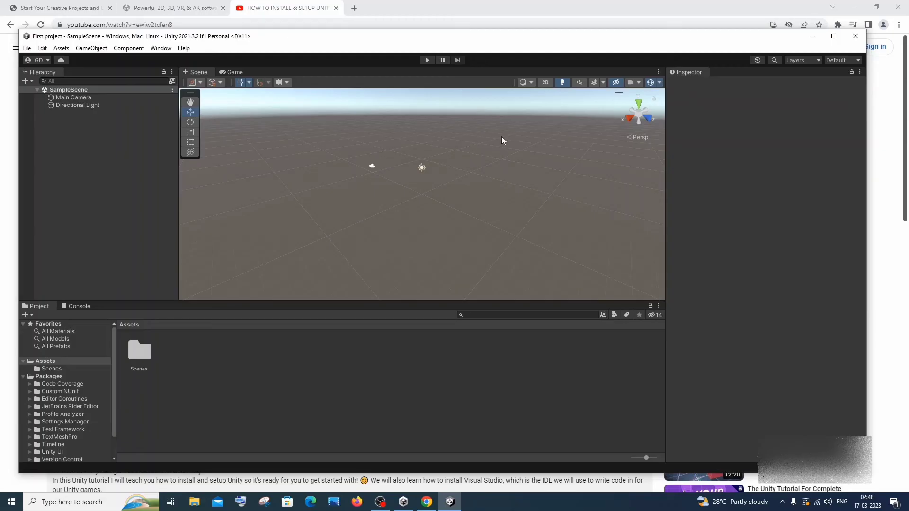
Open the Edit menu in the newly opened First project editor
left_click(42, 48)
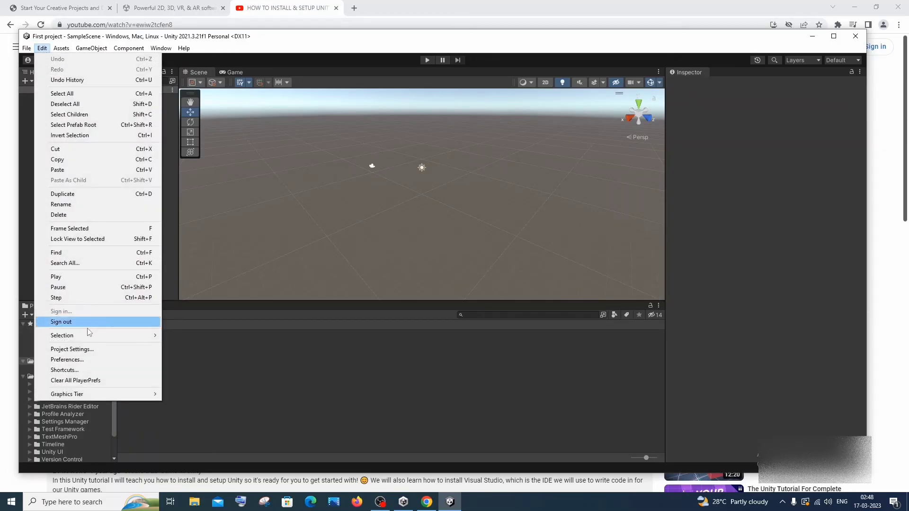
left_click(67, 369)
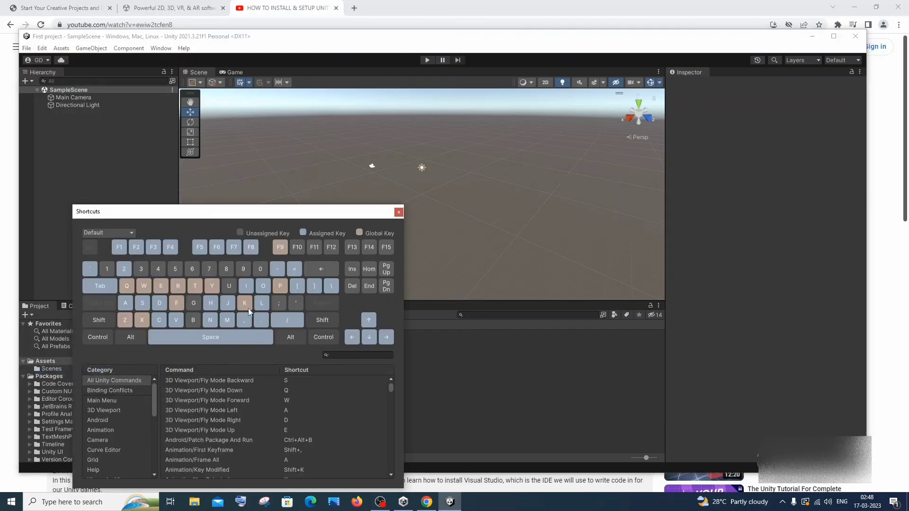
left_click_drag(280, 212, 324, 186)
scroll(292, 383, "down", 5)
scroll(170, 395, "down", 4)
scroll(173, 410, "up", 5)
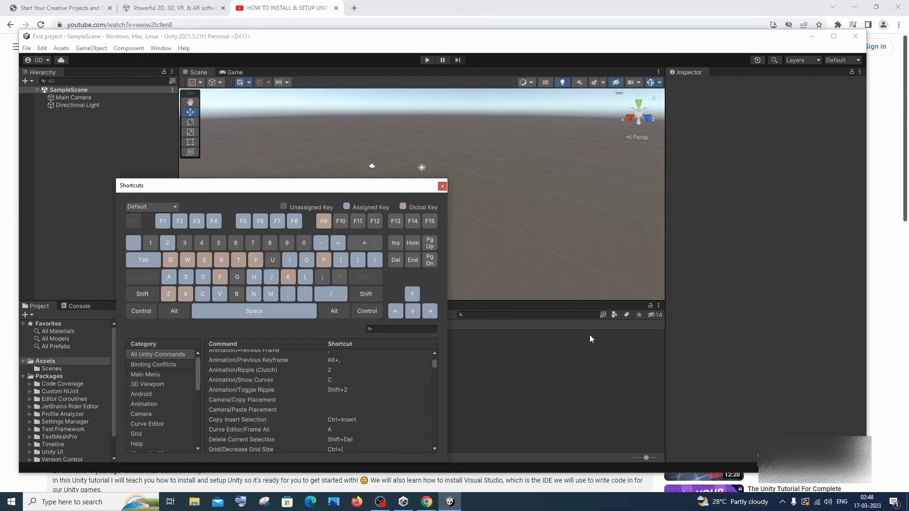
left_click_drag(450, 299, 564, 299)
scroll(380, 388, "down", 10)
scroll(380, 387, "up", 10)
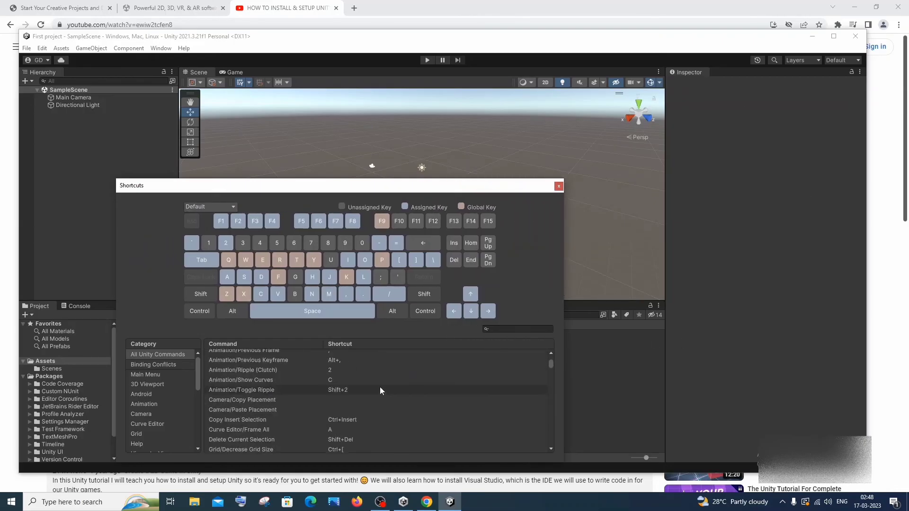
left_click(558, 186)
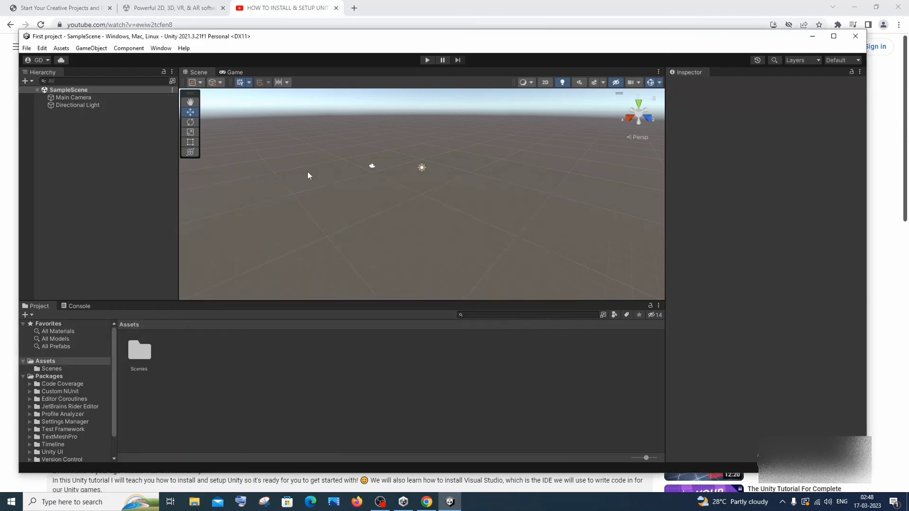
Open Edit > Preferences on External Tools and expand the External Script Editor dropdown
left_click(42, 48)
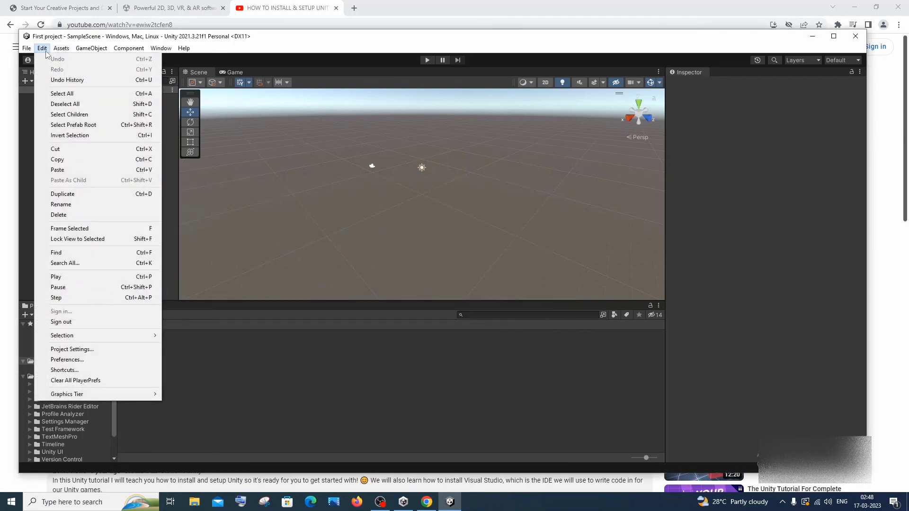
left_click(74, 360)
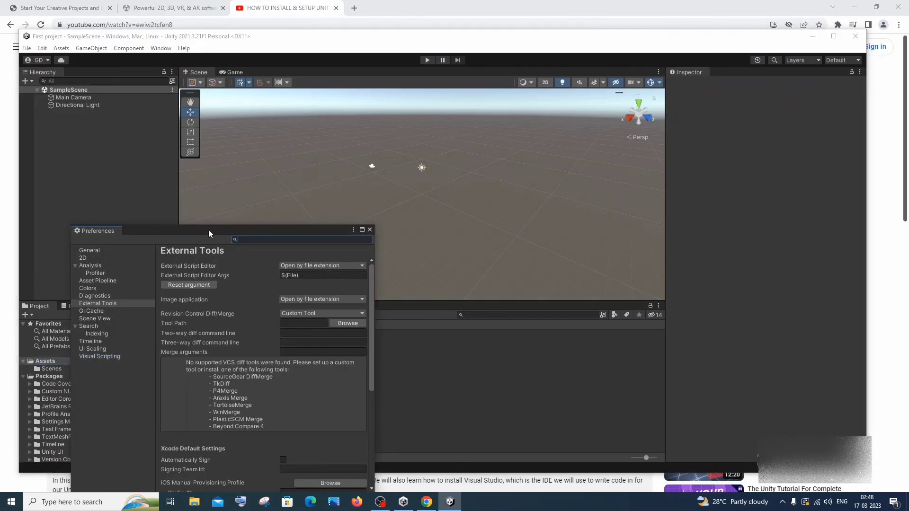
left_click_drag(208, 229, 564, 121)
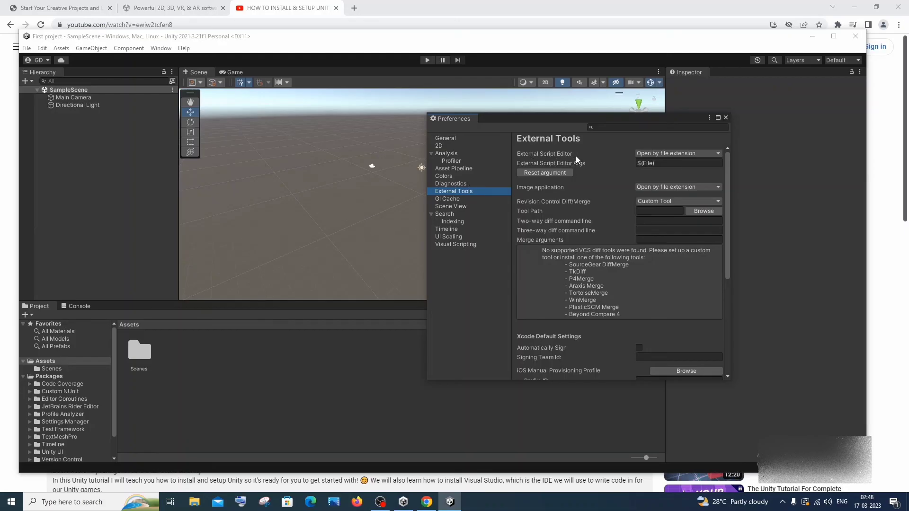
left_click(649, 155)
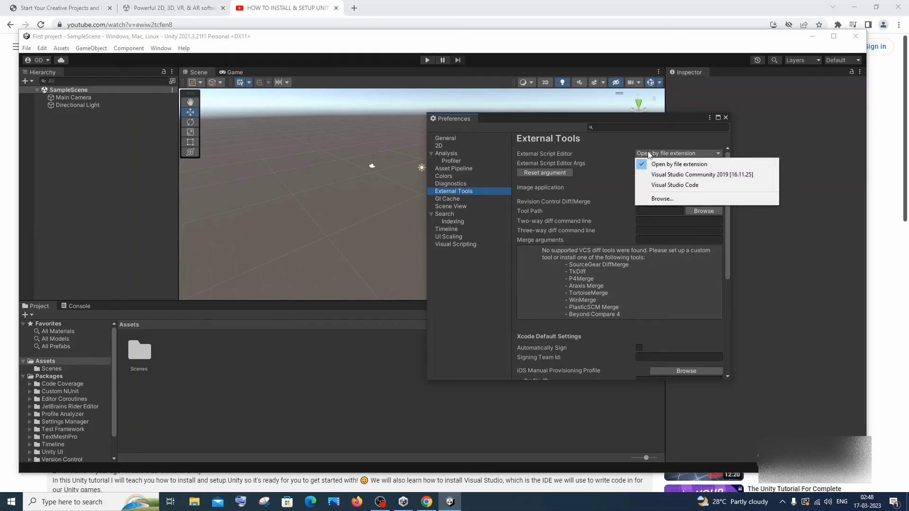
Set the External Script Editor to Visual Studio Community 2019 and close Preferences
left_click(655, 175)
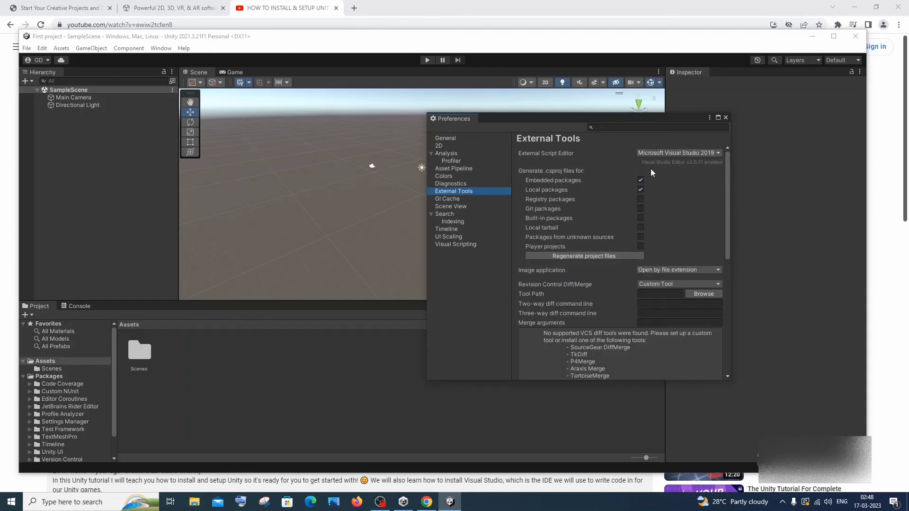
scroll(643, 236, "down", 10)
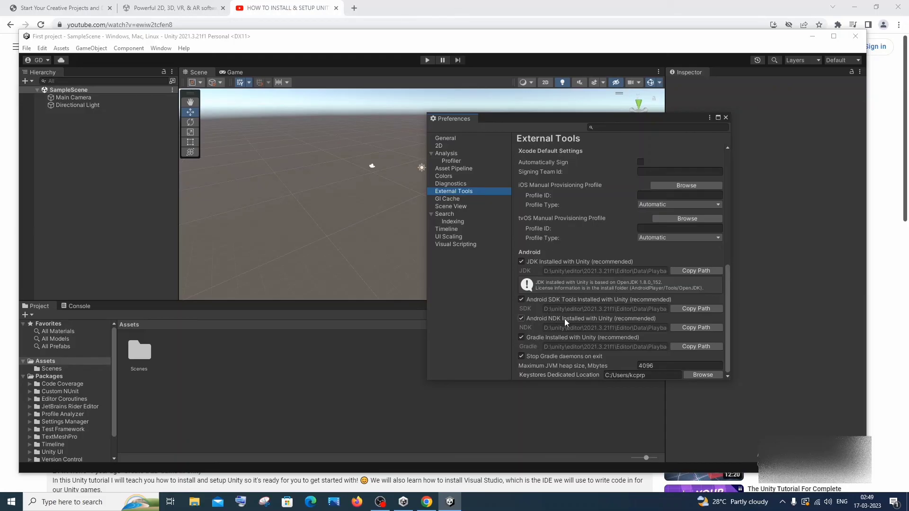
scroll(578, 317, "up", 5)
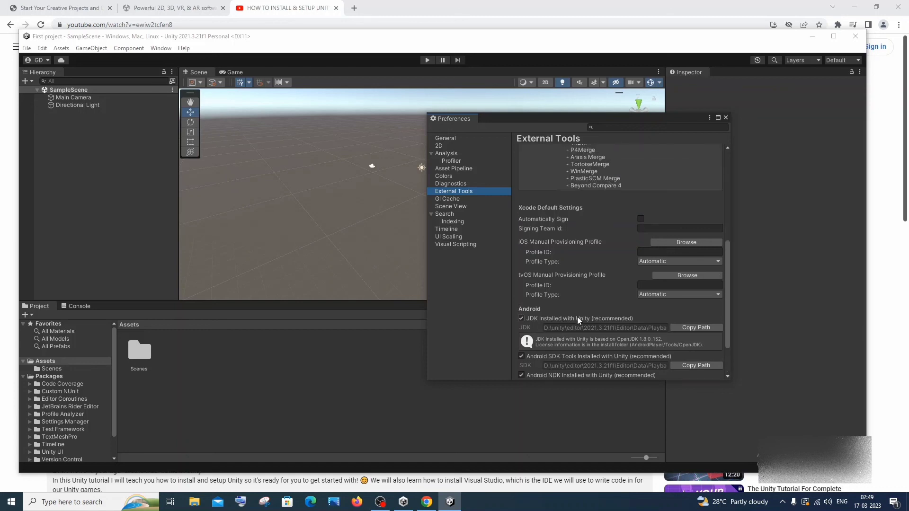
scroll(578, 317, "up", 5)
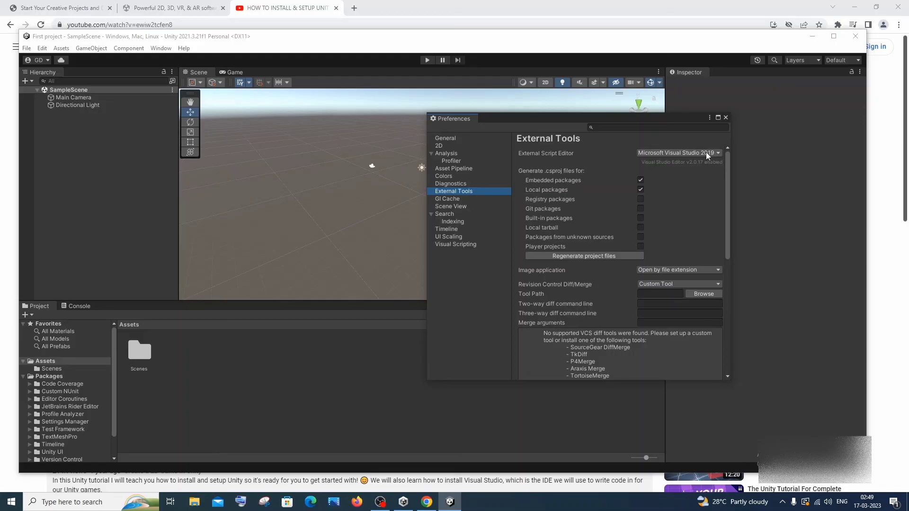
left_click(725, 118)
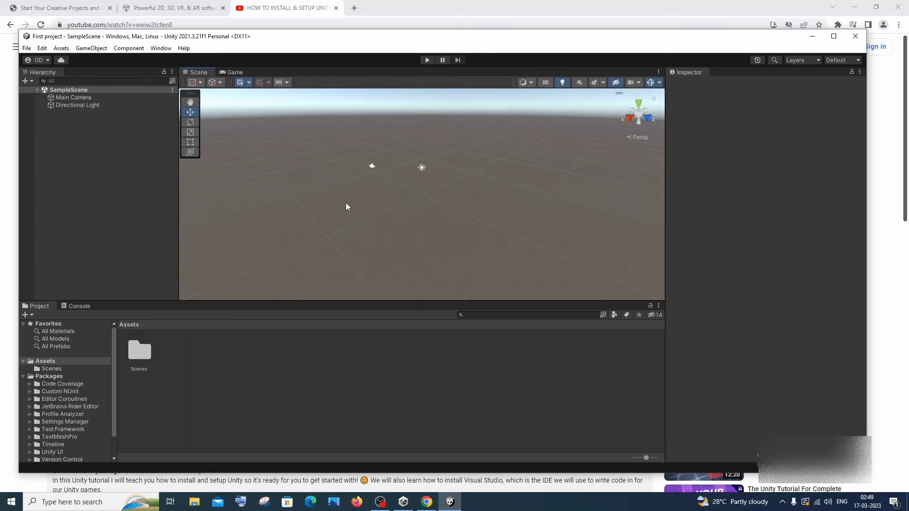